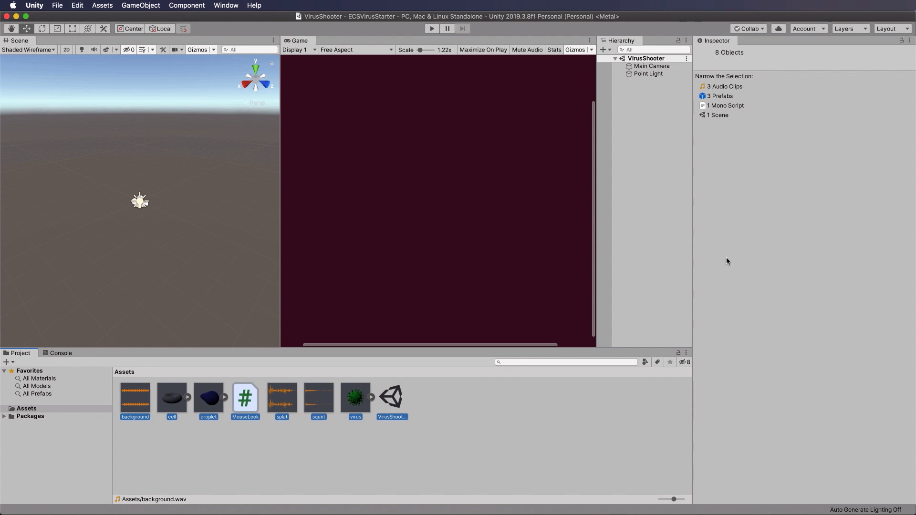
Step: Open the Package Manager and search for 'Hybrid Renderer'
{"action": "left_click", "coordinate": [227, 6]}
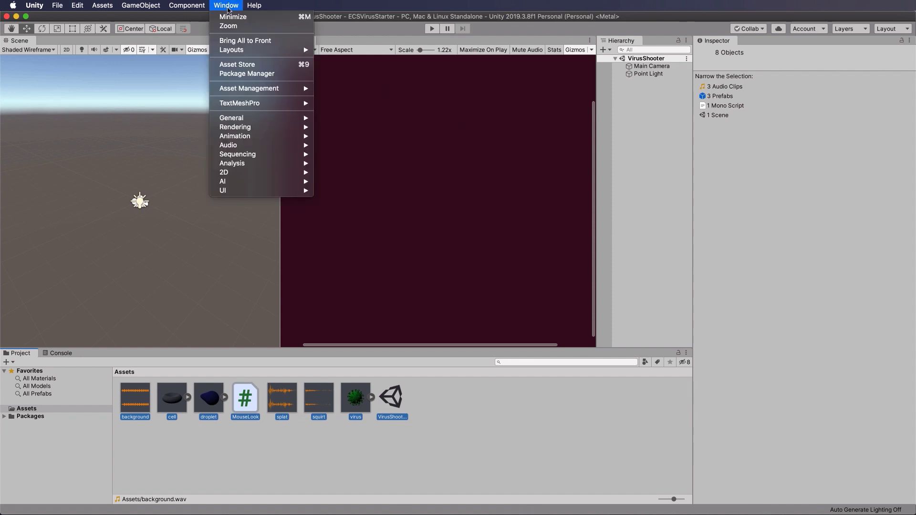
{"action": "left_click", "coordinate": [250, 74]}
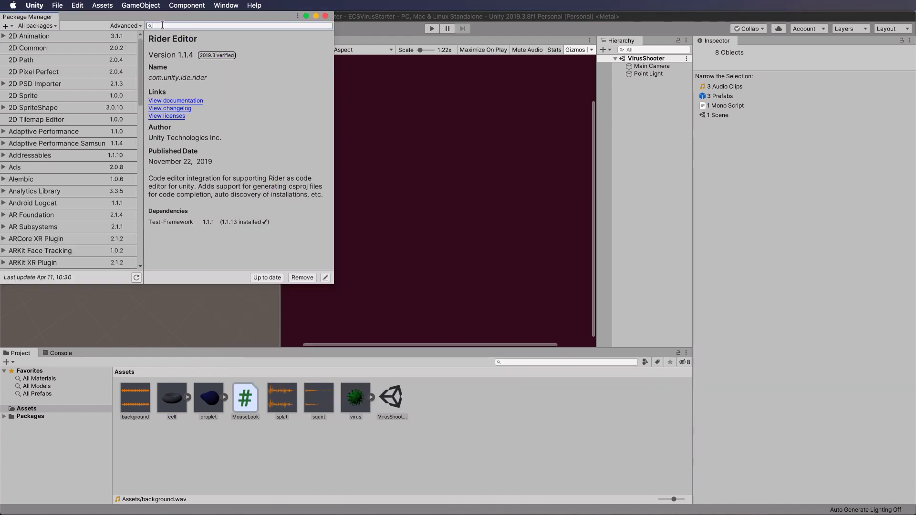
{"action": "left_click", "coordinate": [174, 25]}
{"action": "type", "text": "Hybrid"}
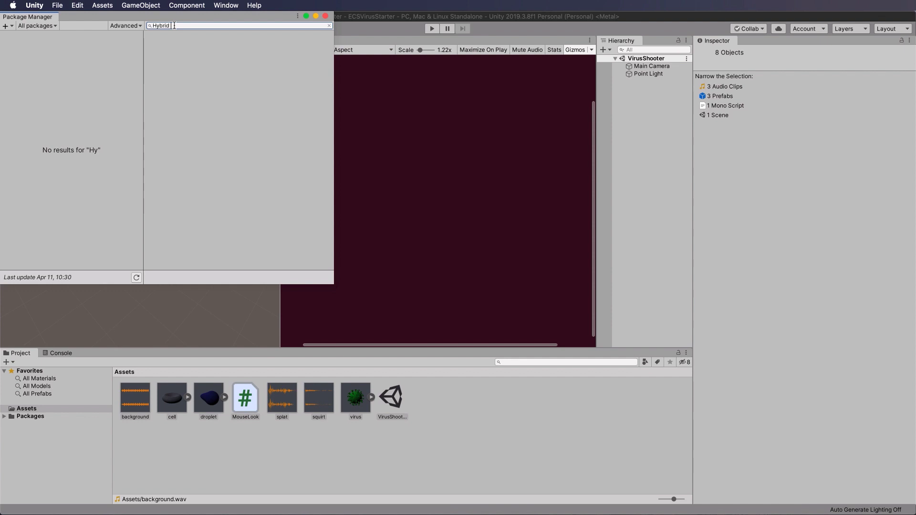
{"action": "type", "text": " Renderer"}
Step: Show preview packages and install the Hybrid Renderer 0.4.1 preview package
{"action": "left_click", "coordinate": [138, 25]}
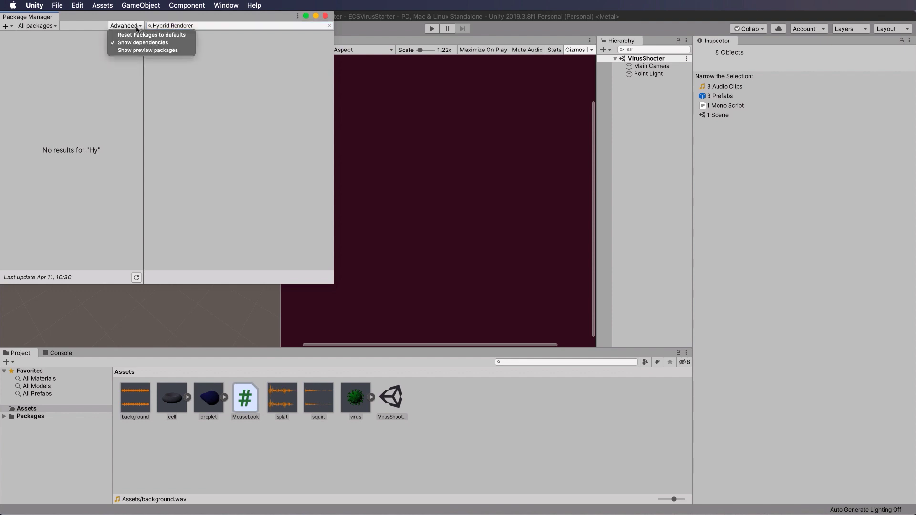
{"action": "left_click", "coordinate": [145, 50]}
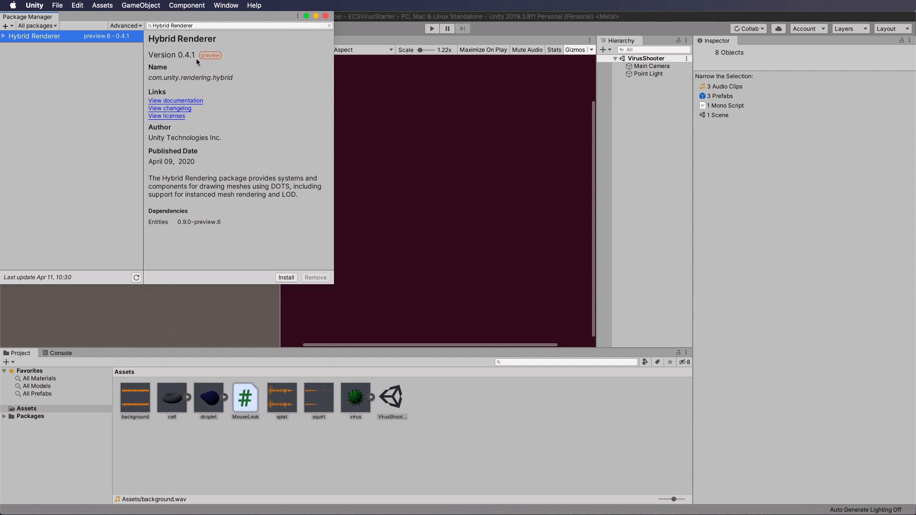
{"action": "left_click", "coordinate": [3, 35]}
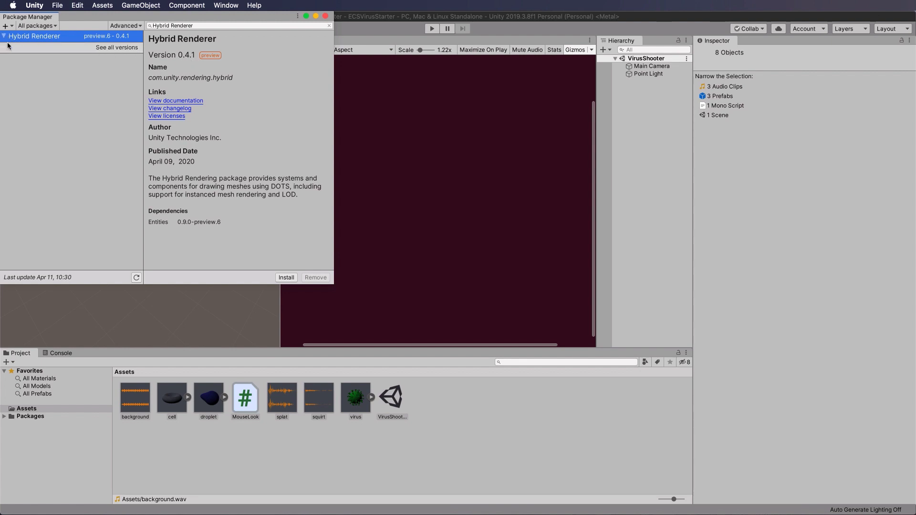
{"action": "left_click", "coordinate": [104, 48]}
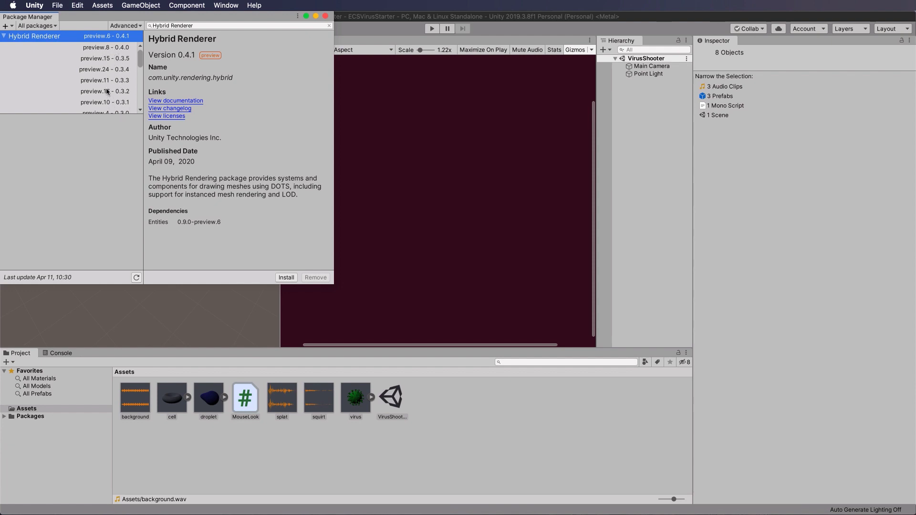
{"action": "left_click", "coordinate": [4, 36]}
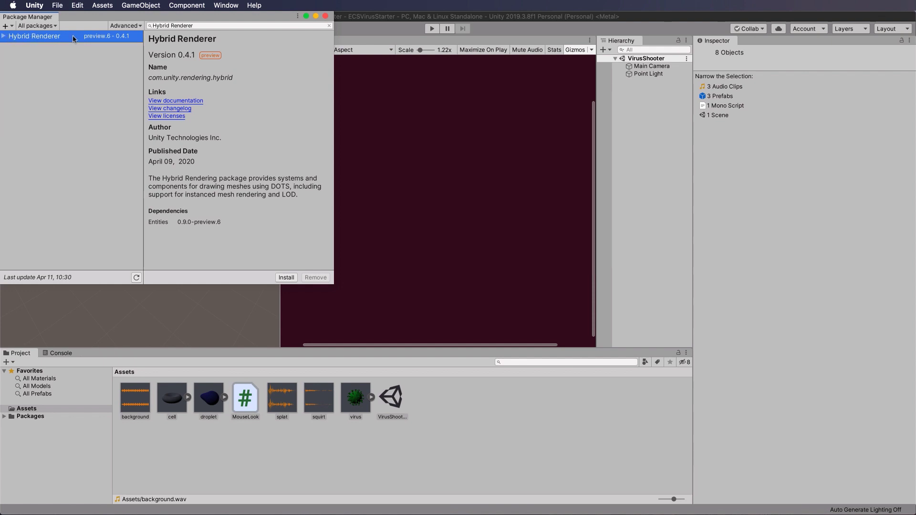
{"action": "left_click", "coordinate": [288, 278]}
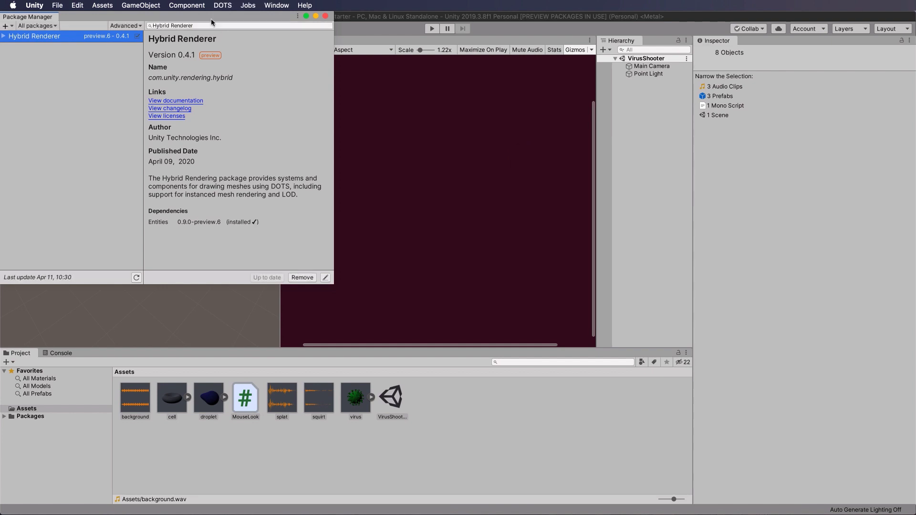
Step: Install Unity Physics 0.3.1 and view the resulting 20 CS1061 compile errors in the Console
{"action": "left_click_drag", "start_coordinate": [211, 25], "coordinate": [151, 26]}
{"action": "type", "text": "Unity"}
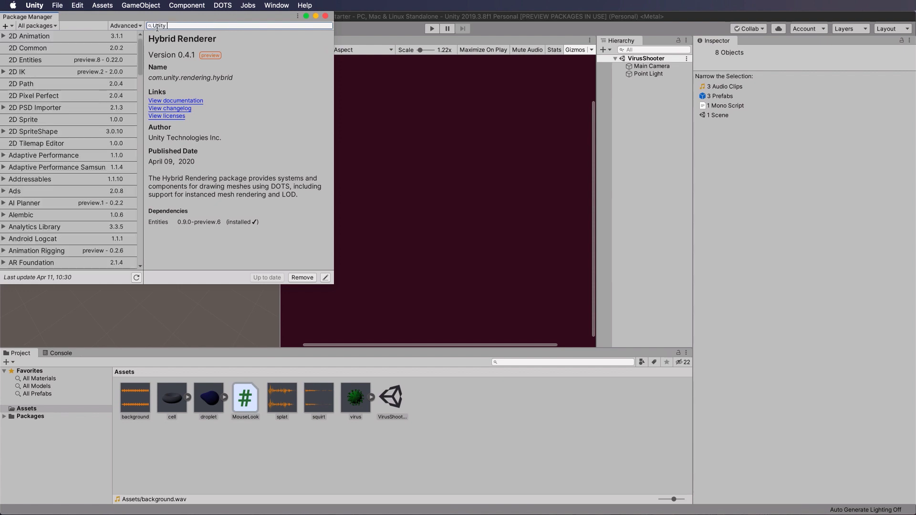
{"action": "type", "text": " Physic"}
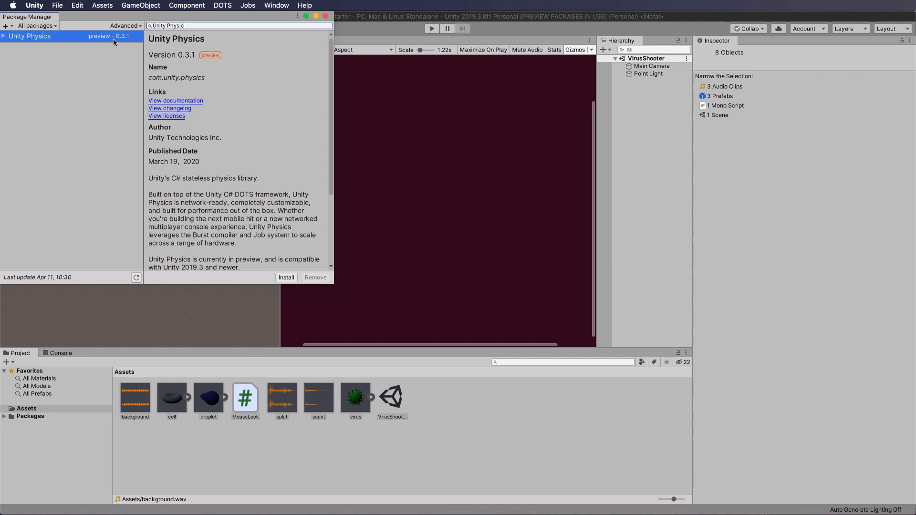
{"action": "left_click", "coordinate": [286, 277]}
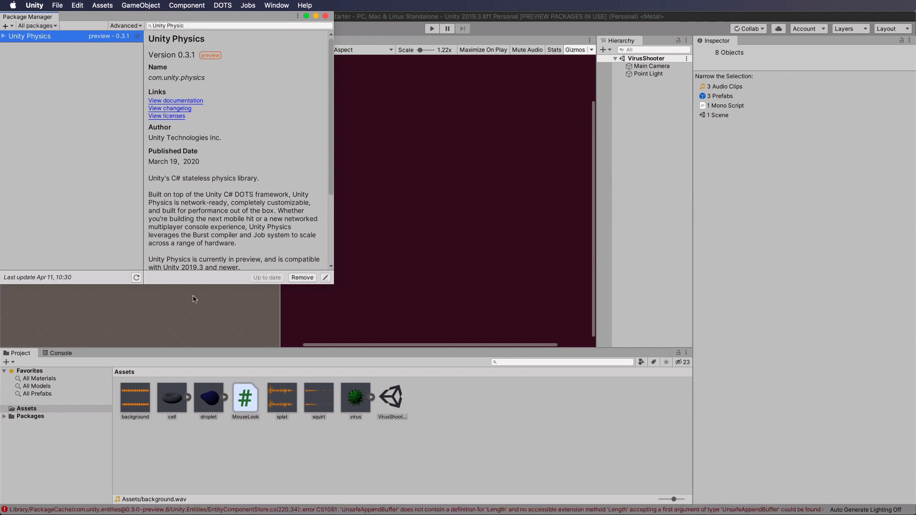
{"action": "left_click", "coordinate": [69, 354]}
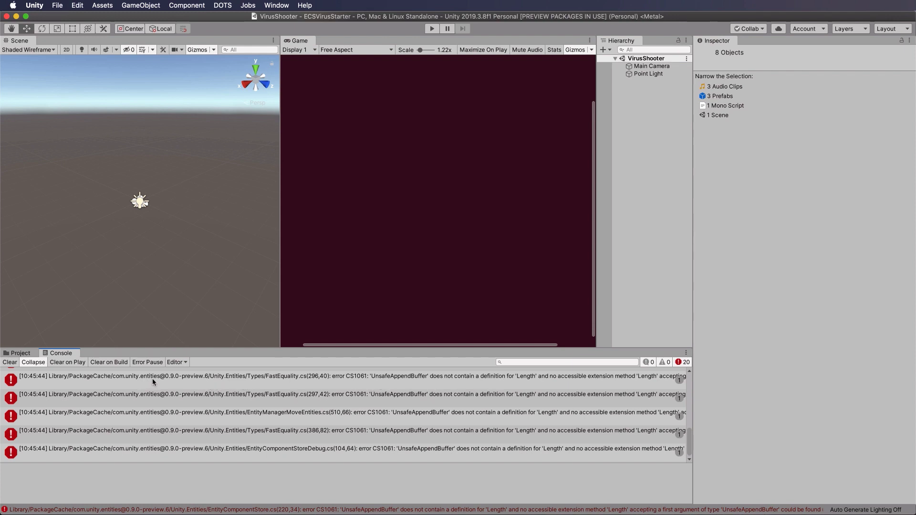
Step: Reopen the Package Manager and find the Entities package by searching 'En'
{"action": "left_click", "coordinate": [276, 5]}
{"action": "left_click", "coordinate": [284, 88]}
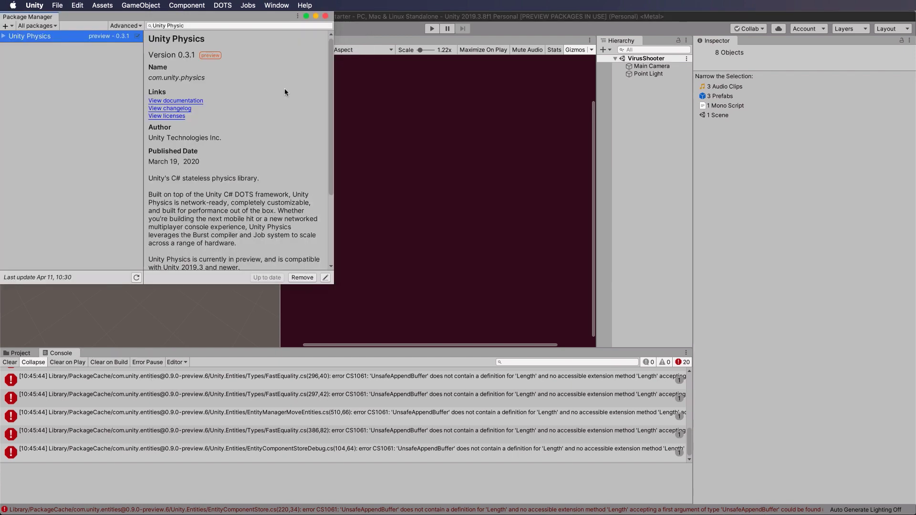
{"action": "left_click", "coordinate": [187, 25]}
{"action": "type", "text": "En"}
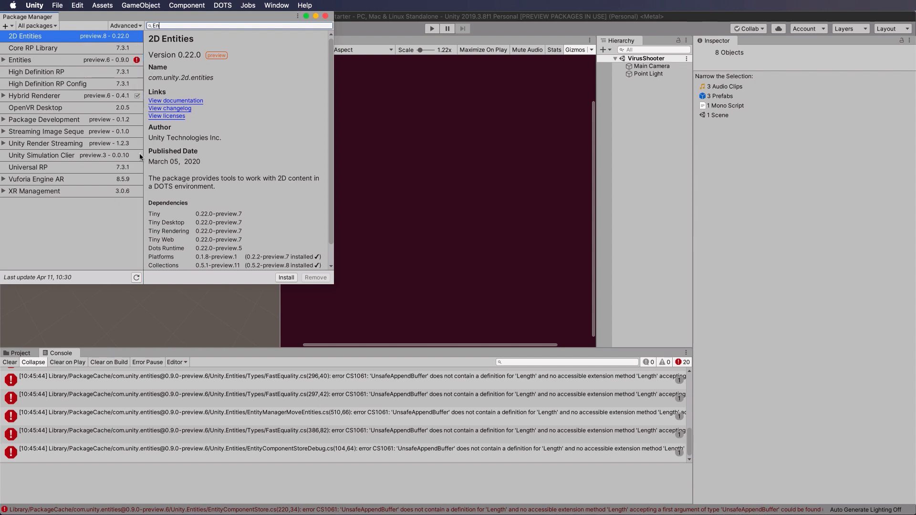
{"action": "left_click", "coordinate": [4, 60]}
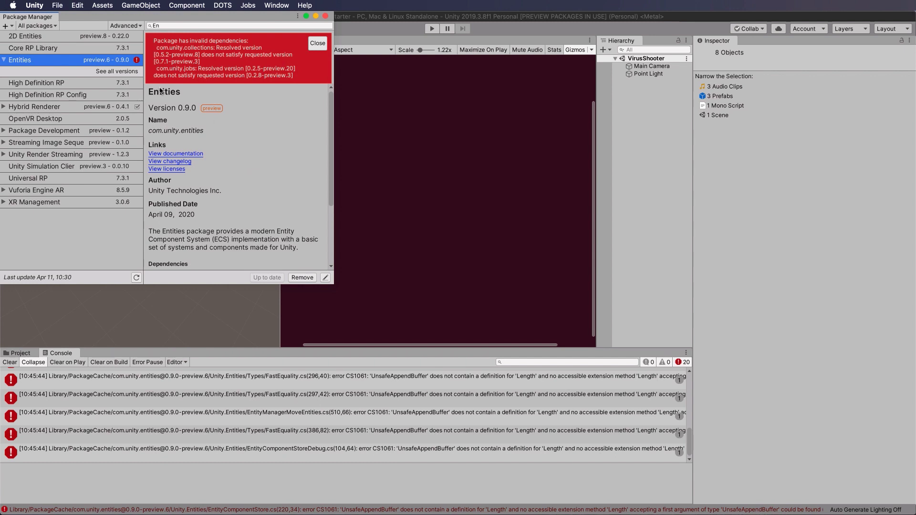
Step: Downgrade Entities to 0.6.0-preview.24 and clear the Console errors
{"action": "left_click", "coordinate": [117, 71]}
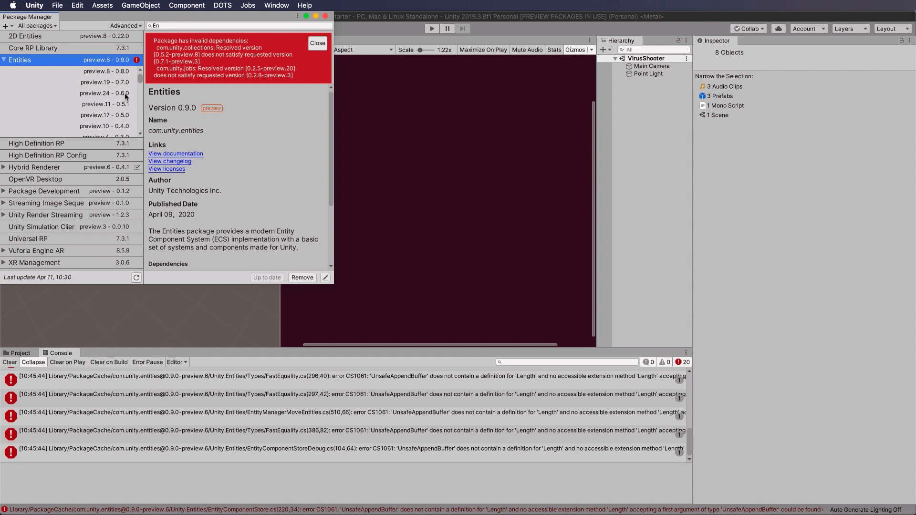
{"action": "left_click", "coordinate": [126, 95]}
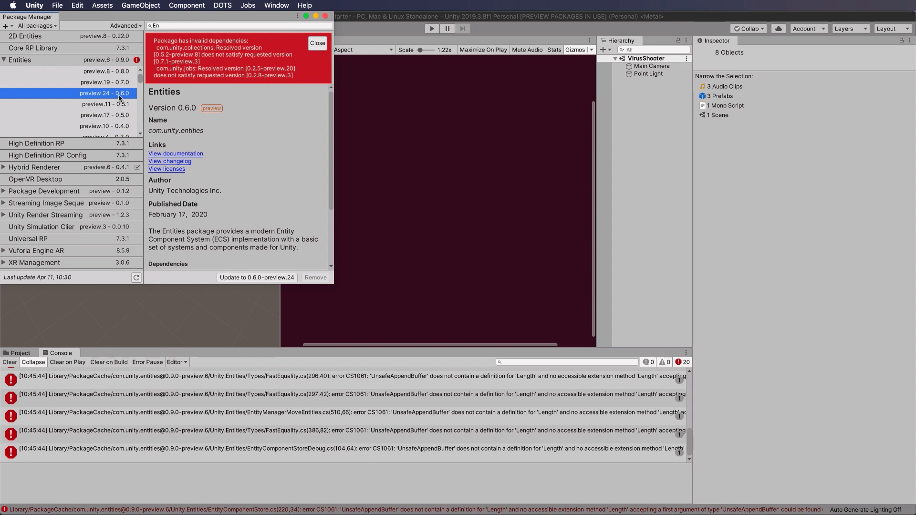
{"action": "left_click", "coordinate": [255, 278]}
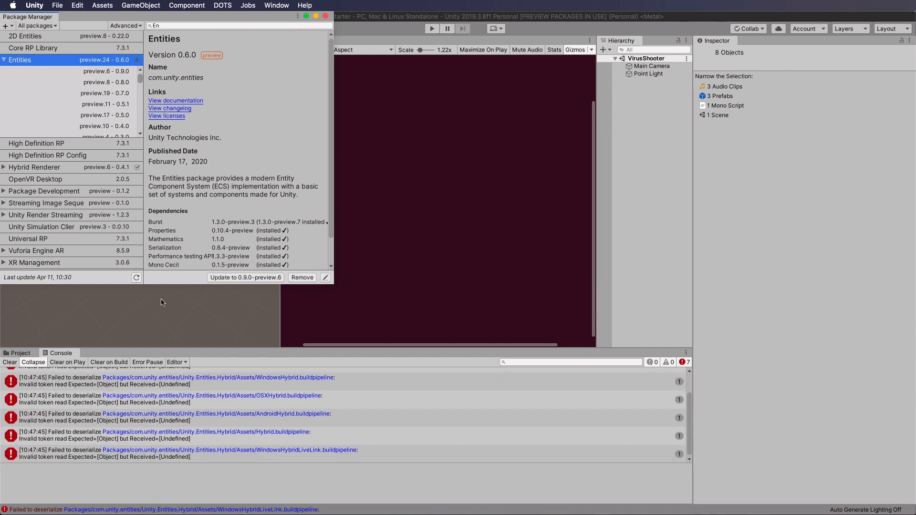
{"action": "left_click", "coordinate": [10, 362]}
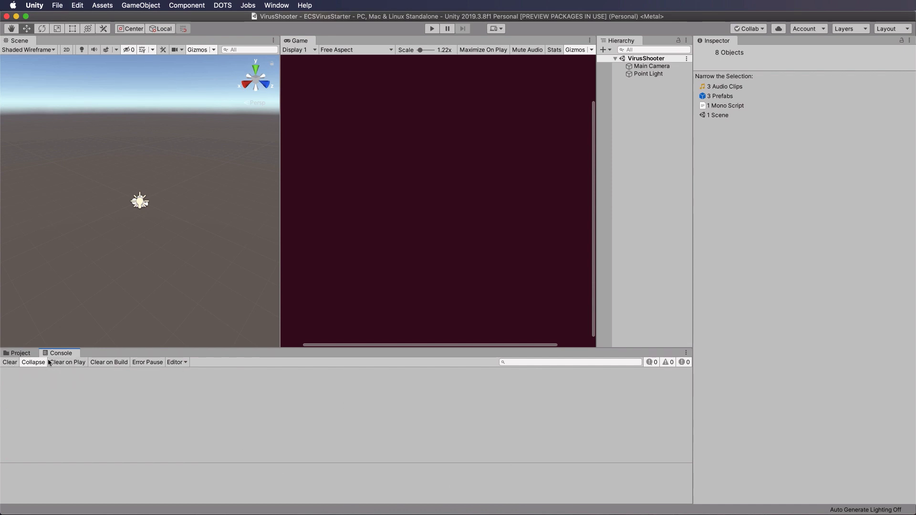
Step: Return to the Project assets and inspect the Point Light and Main Camera components
{"action": "left_click", "coordinate": [18, 353]}
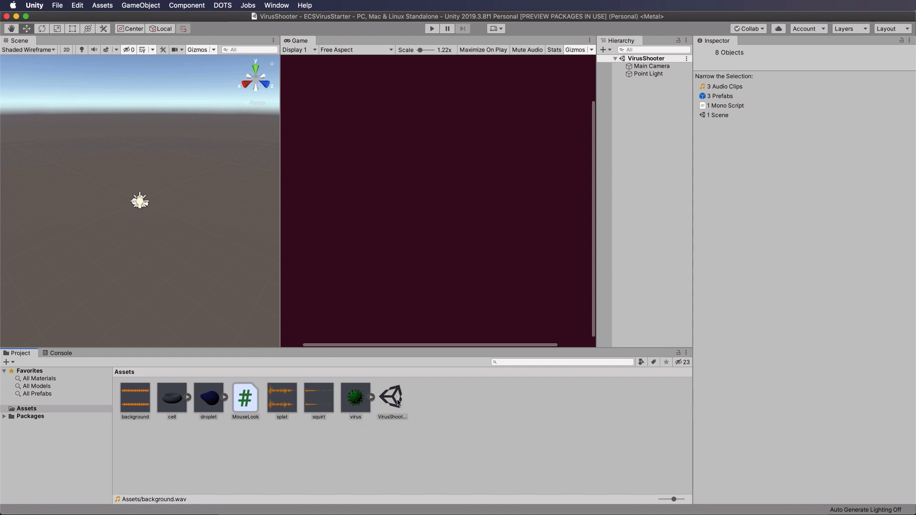
{"action": "left_click", "coordinate": [647, 75]}
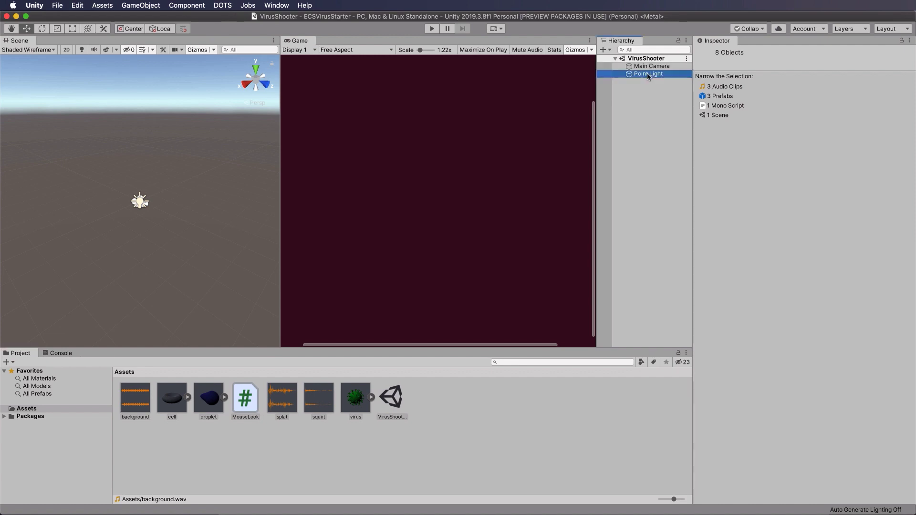
{"action": "left_click", "coordinate": [651, 66]}
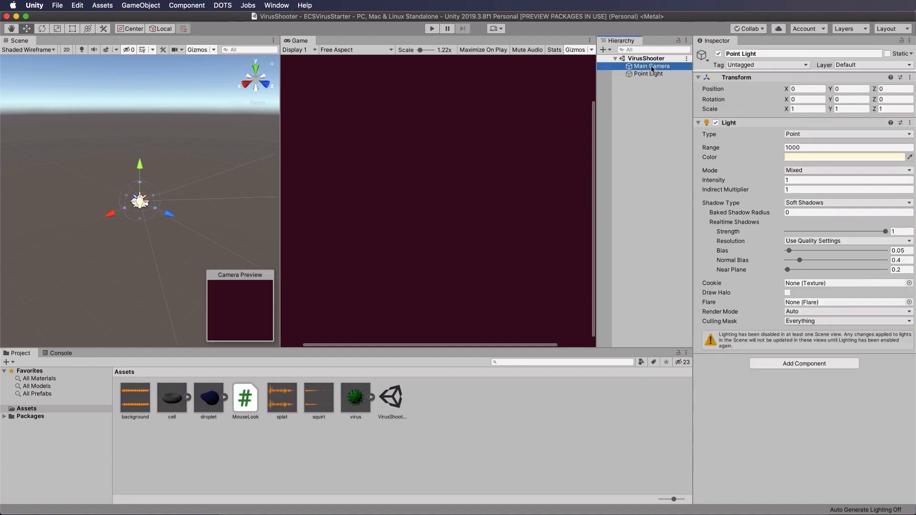
{"action": "left_click", "coordinate": [648, 74]}
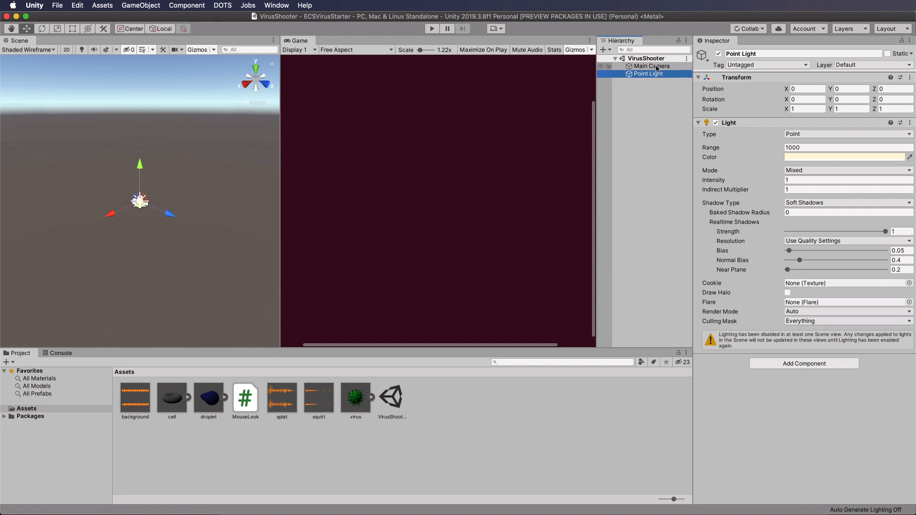
{"action": "left_click", "coordinate": [656, 66]}
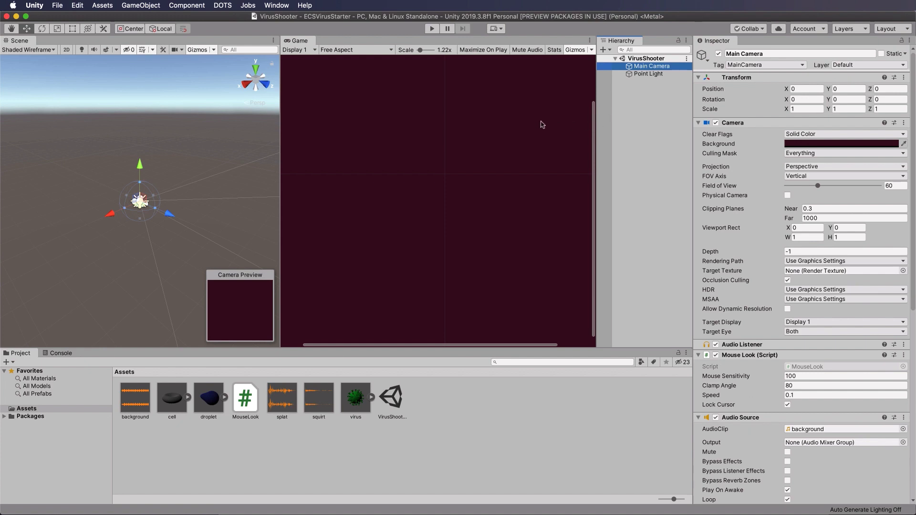
Step: Play the scene to test the mouse look, then stop playback
{"action": "left_click", "coordinate": [406, 62]}
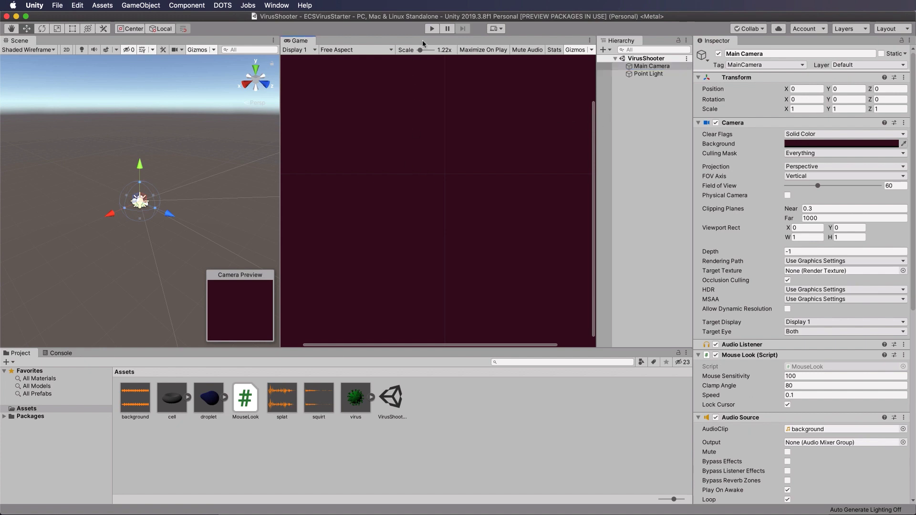
{"action": "left_click", "coordinate": [432, 29]}
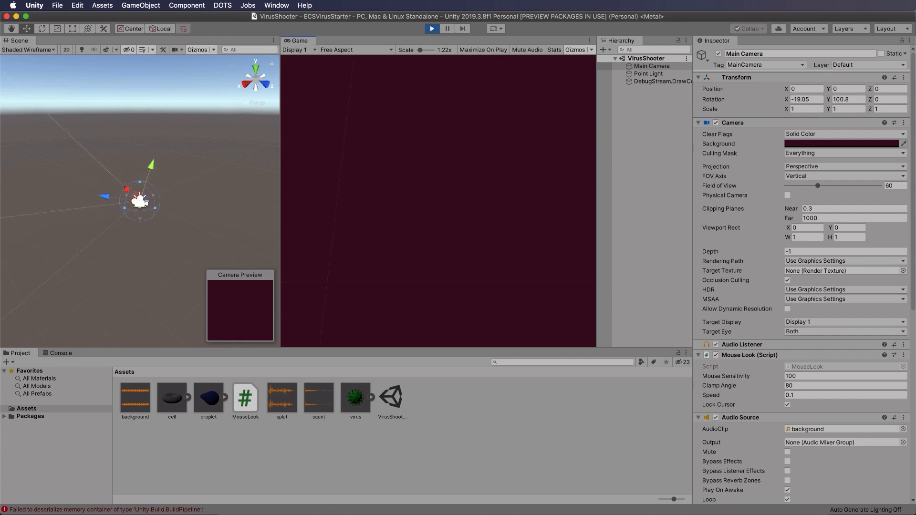
{"action": "key", "text": "Escape"}
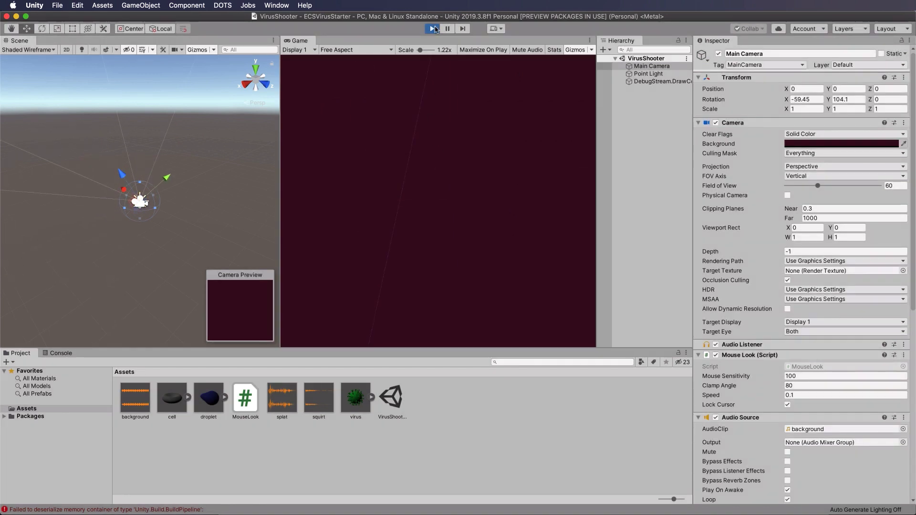
{"action": "left_click", "coordinate": [433, 28]}
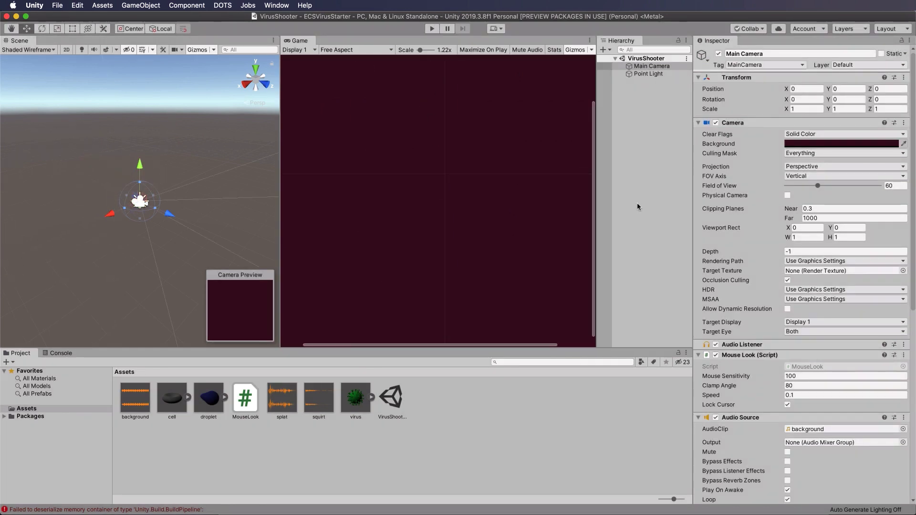
Step: Select the Point Light and confirm its Range of 1000
{"action": "left_click", "coordinate": [651, 73]}
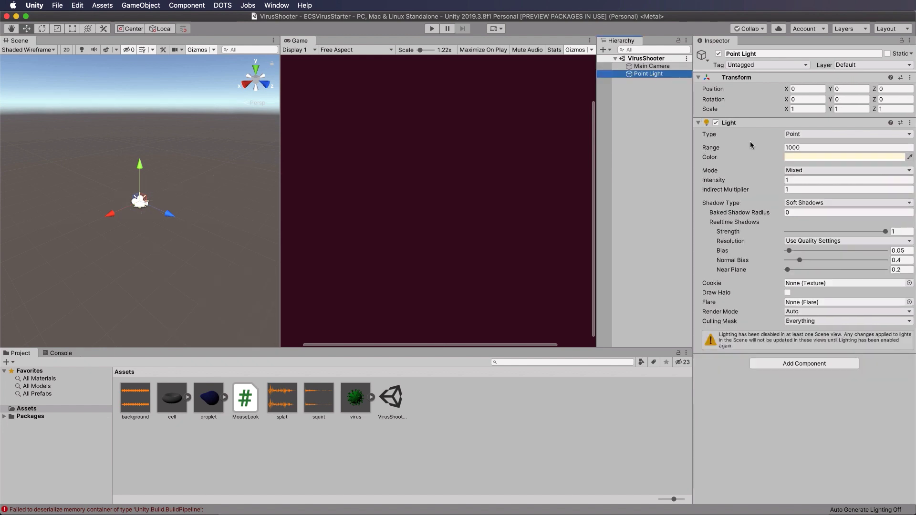
{"action": "left_click", "coordinate": [801, 148]}
{"action": "key", "text": "Return"}
Step: Clear the BuildPipeline deserialize error from the Console and return to the Project assets
{"action": "left_click", "coordinate": [67, 353]}
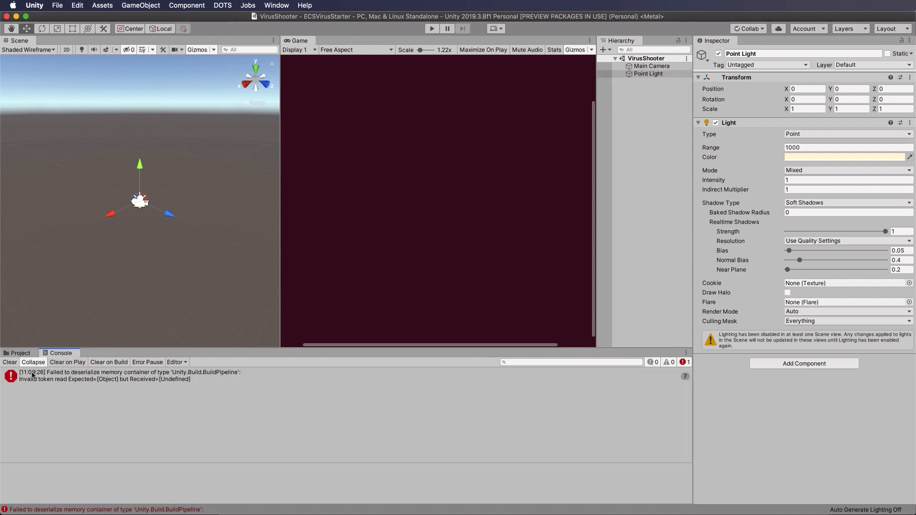
{"action": "left_click", "coordinate": [9, 362]}
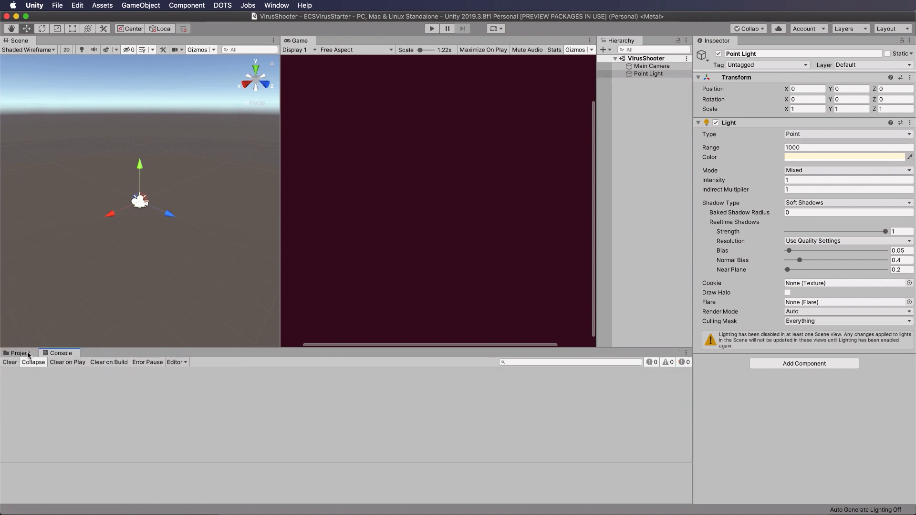
{"action": "left_click", "coordinate": [21, 354]}
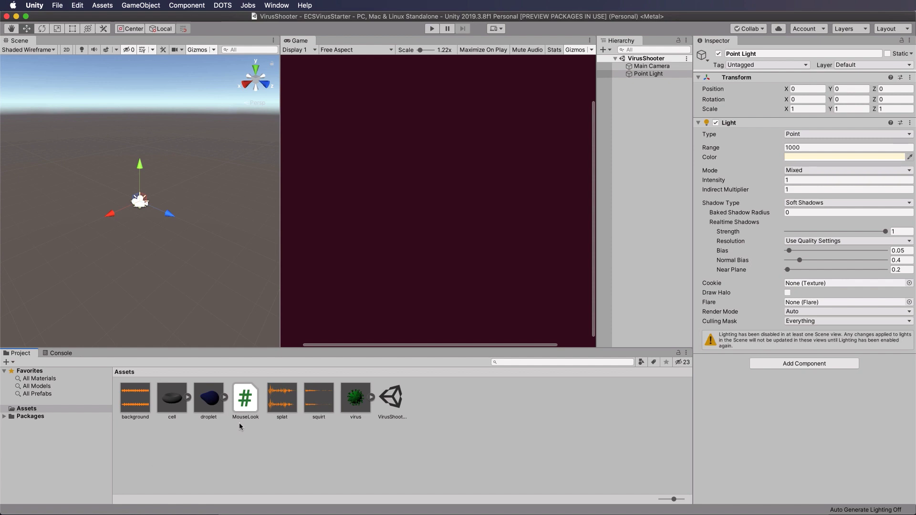
{"action": "left_click", "coordinate": [67, 354]}
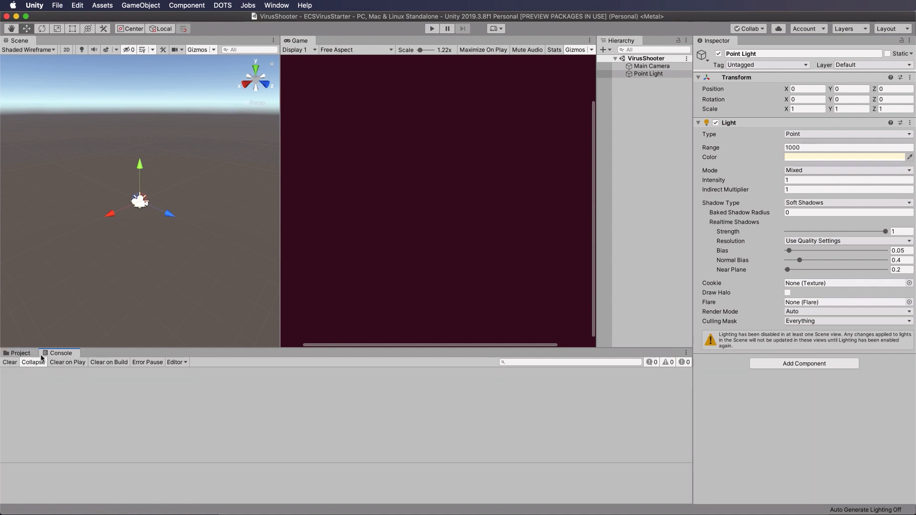
{"action": "left_click", "coordinate": [27, 354]}
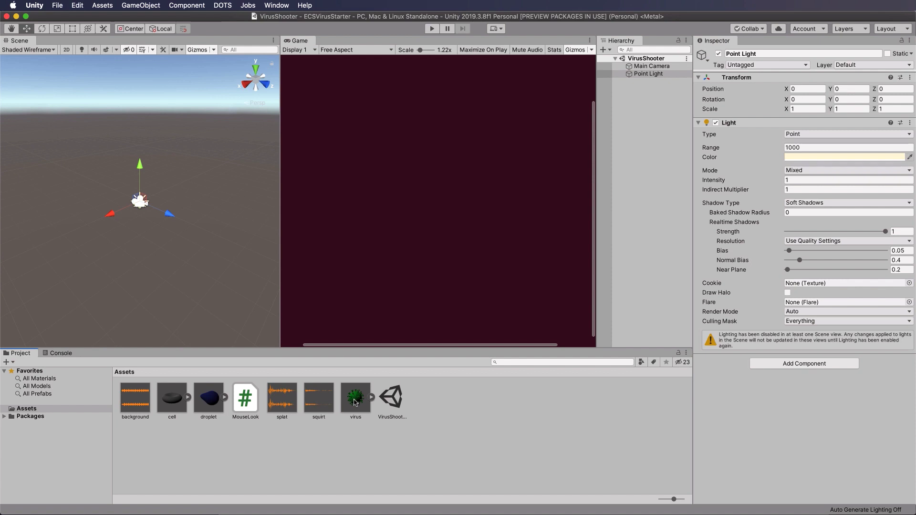
Step: Add the virus model to the scene, move it forward to Z 5.62, and frame it
{"action": "left_click_drag", "start_coordinate": [355, 402], "coordinate": [637, 173]}
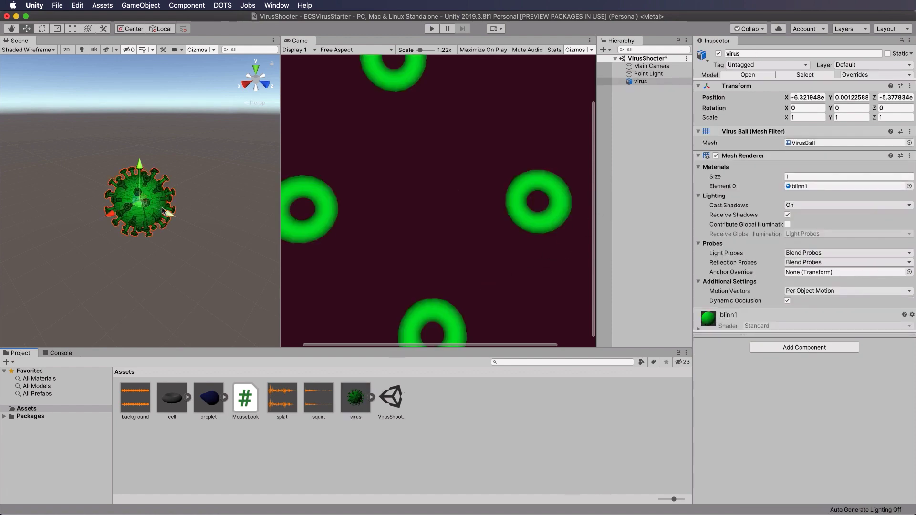
{"action": "left_click_drag", "start_coordinate": [170, 216], "coordinate": [255, 235]}
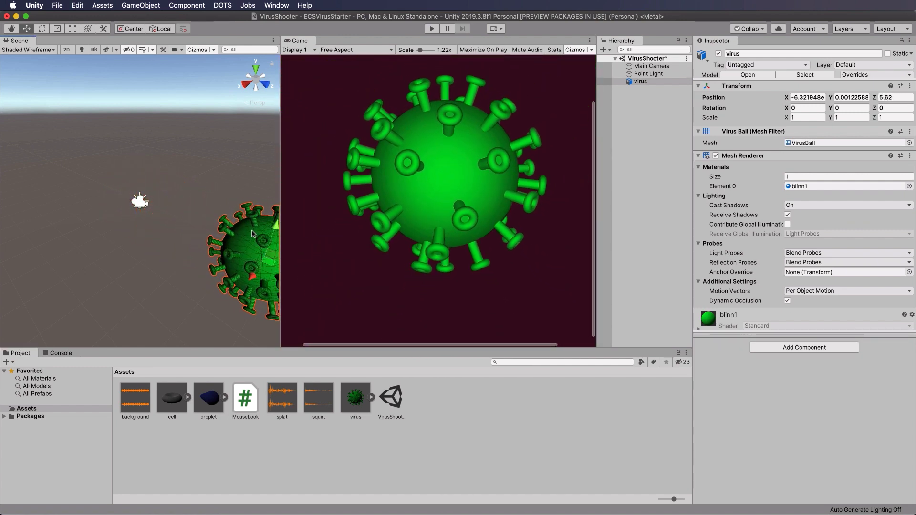
{"action": "key", "text": "f"}
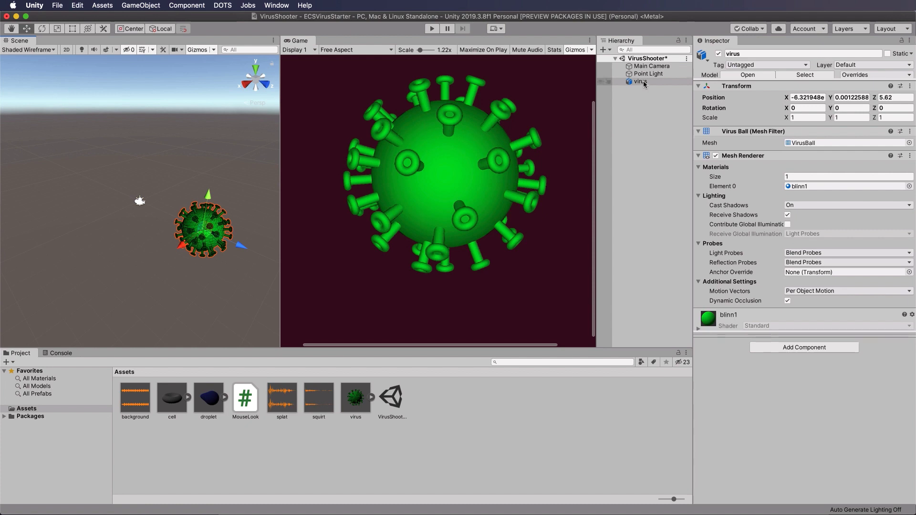
Step: Collapse the virus's components and add a Sphere-type Physics Shape
{"action": "left_click", "coordinate": [698, 132]}
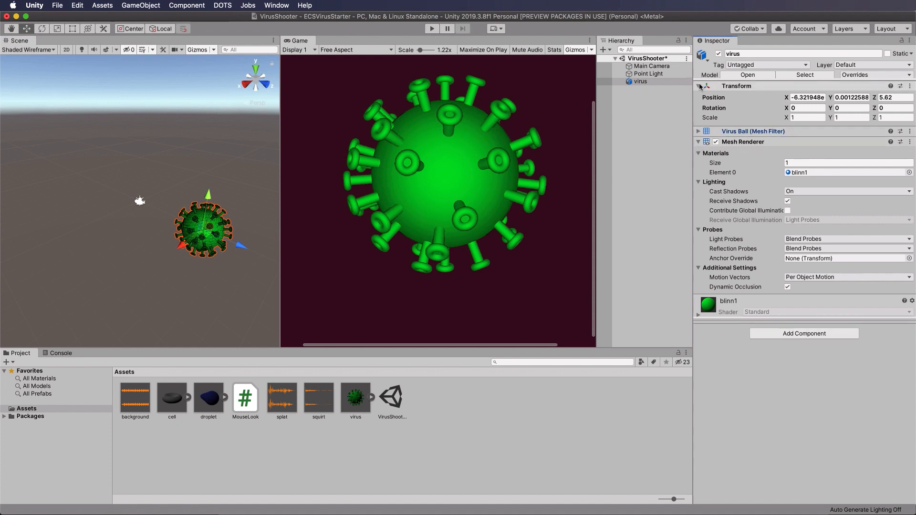
{"action": "left_click", "coordinate": [698, 86]}
{"action": "left_click", "coordinate": [698, 107]}
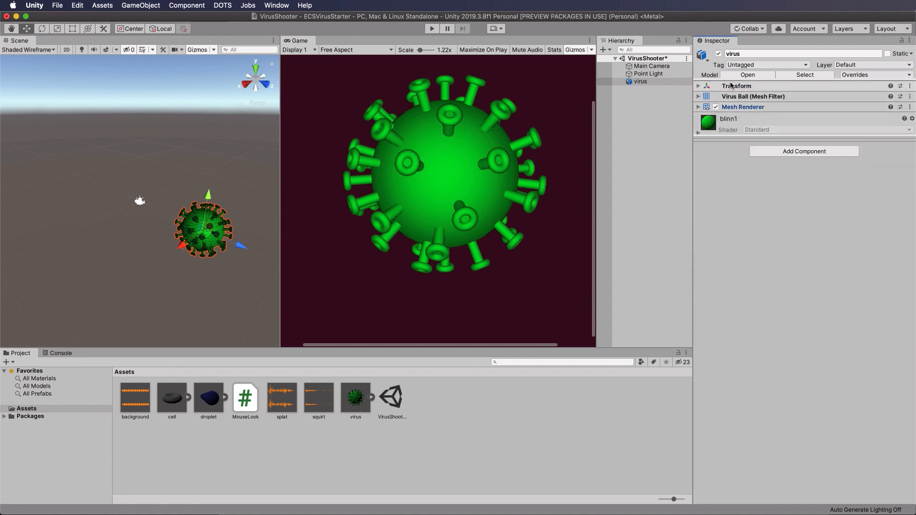
{"action": "left_click", "coordinate": [811, 151]}
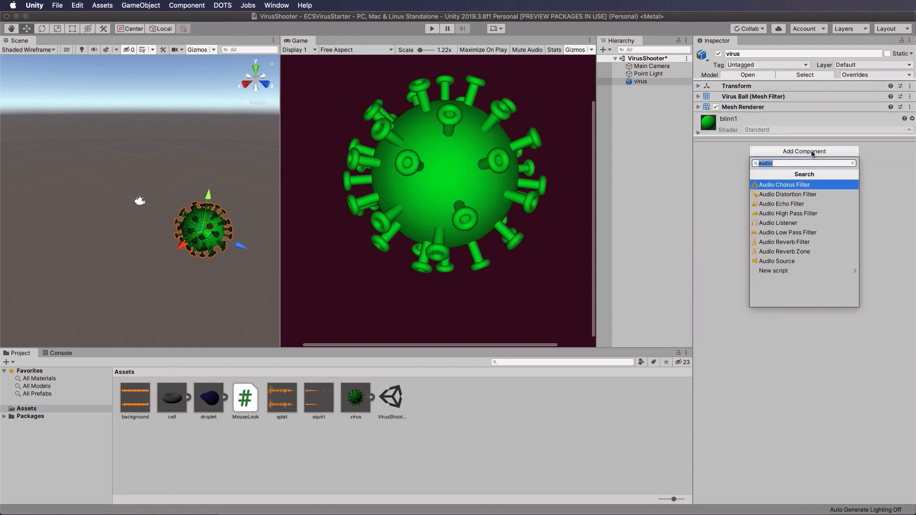
{"action": "type", "text": "phy"}
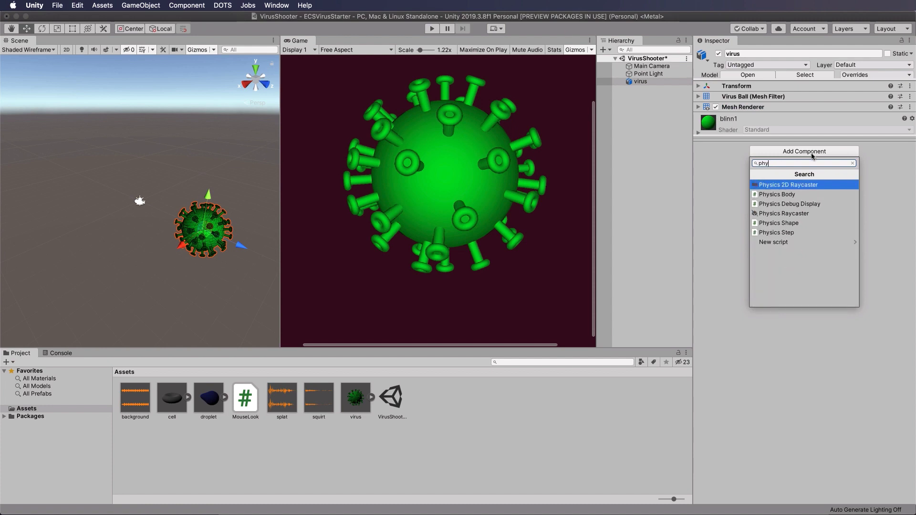
{"action": "left_click", "coordinate": [796, 224]}
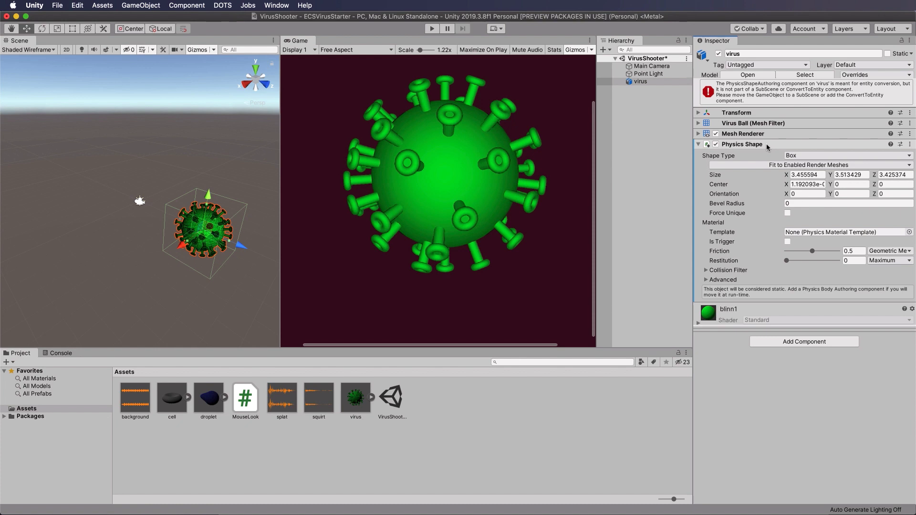
{"action": "left_click", "coordinate": [804, 156]}
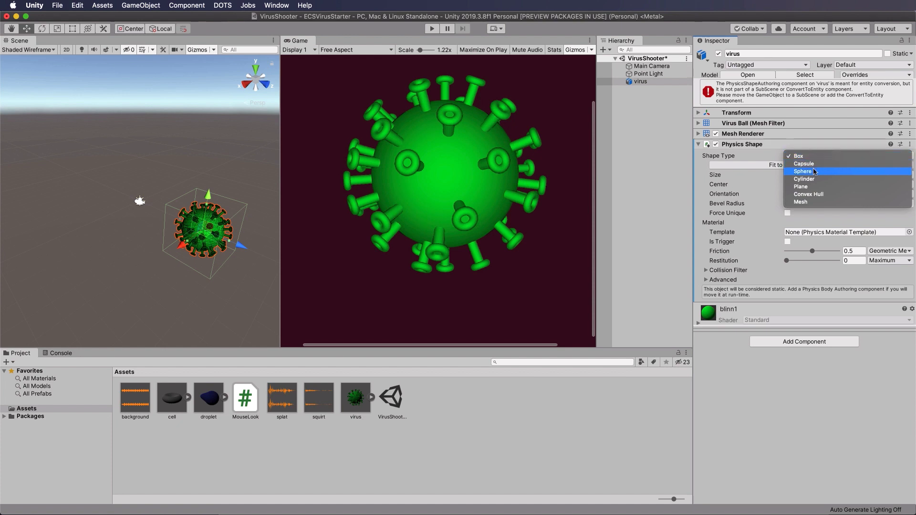
{"action": "key", "text": "Escape"}
{"action": "left_click", "coordinate": [814, 173]}
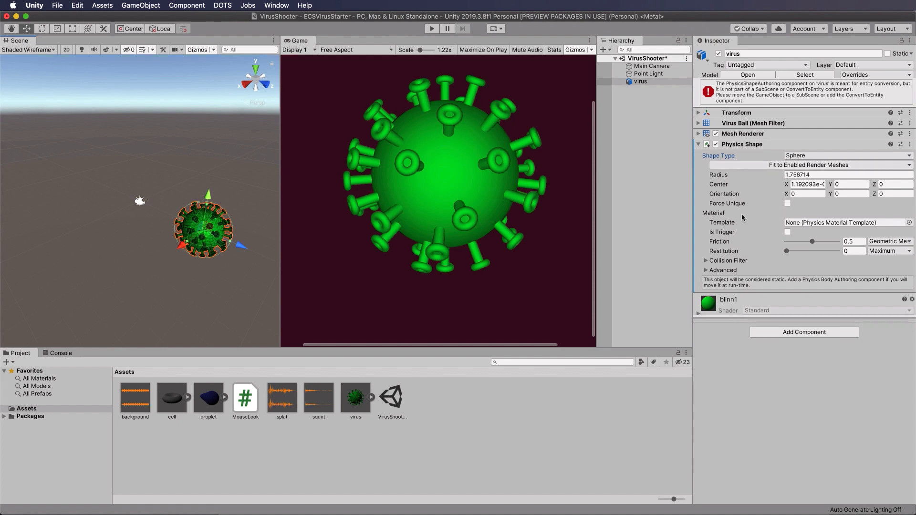
Step: Set the shape's Restitution to 0.419 and enable Raises Collision Events
{"action": "mouse_move", "coordinate": [754, 251]}
{"action": "left_click", "coordinate": [848, 251]}
{"action": "left_click", "coordinate": [786, 251]}
{"action": "mouse_move", "coordinate": [802, 251]}
{"action": "left_mouse_down"}
{"action": "mouse_move", "coordinate": [794, 251]}
{"action": "mouse_move", "coordinate": [819, 252]}
{"action": "mouse_move", "coordinate": [809, 254]}
{"action": "left_mouse_up"}
{"action": "left_click", "coordinate": [725, 262]}
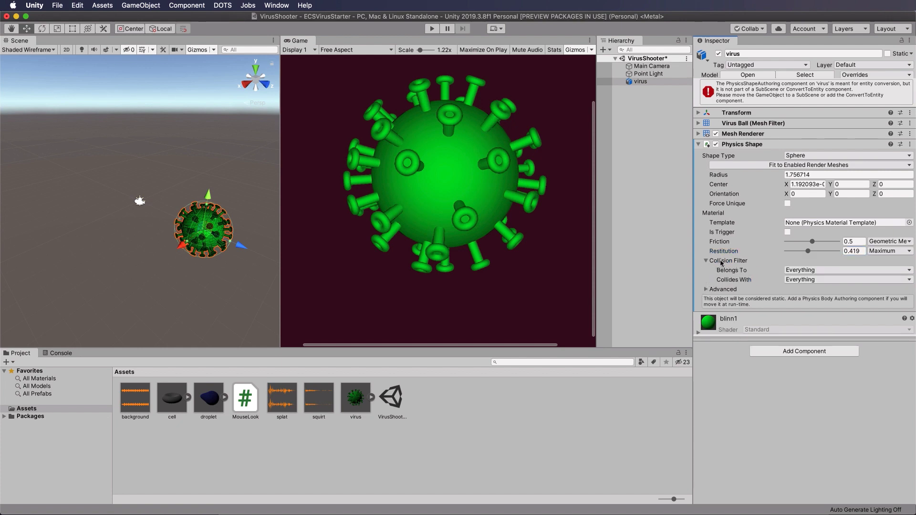
{"action": "left_click", "coordinate": [721, 290]}
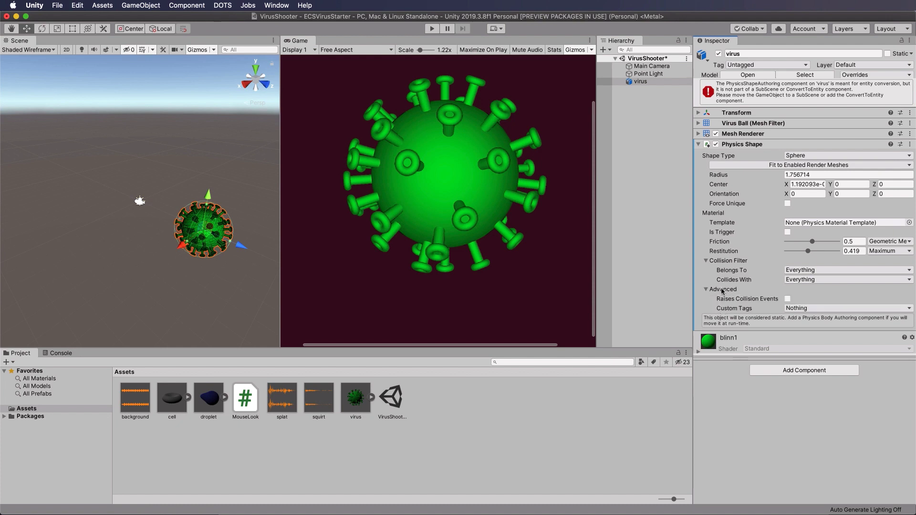
{"action": "left_click", "coordinate": [788, 299]}
{"action": "left_click", "coordinate": [806, 371]}
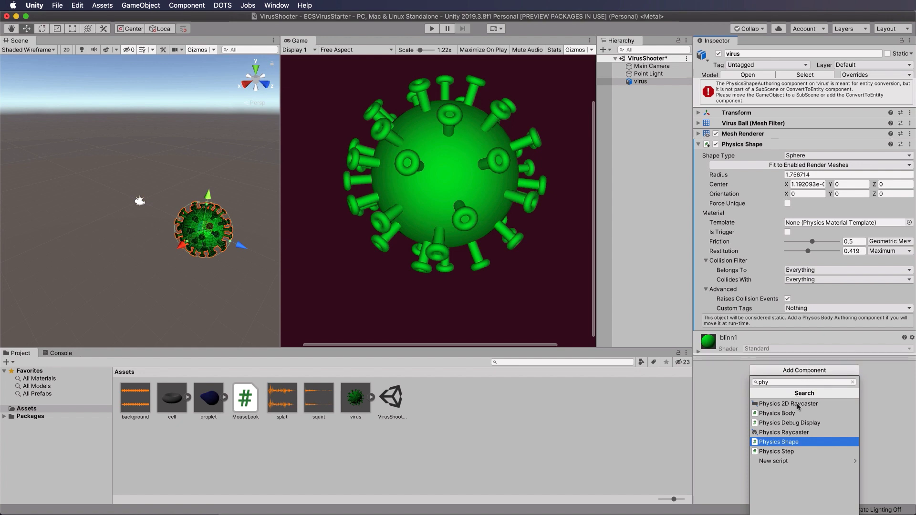
Step: Add a Physics Body to the virus with Dynamic motion type and mass 1
{"action": "left_click", "coordinate": [779, 413]}
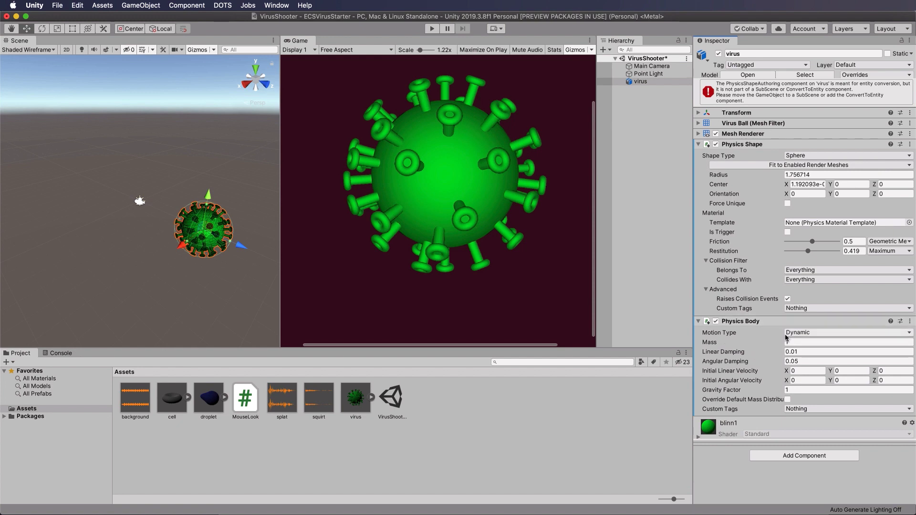
{"action": "left_click", "coordinate": [832, 334]}
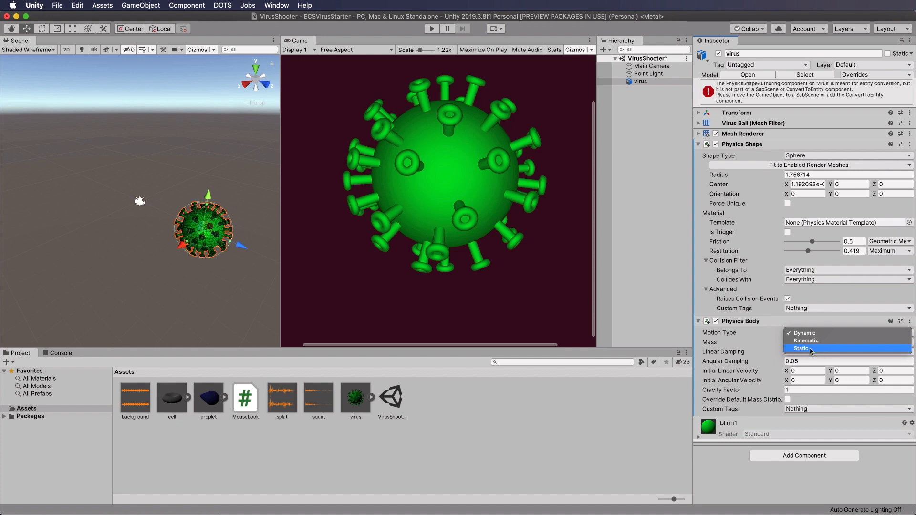
{"action": "left_click", "coordinate": [818, 334]}
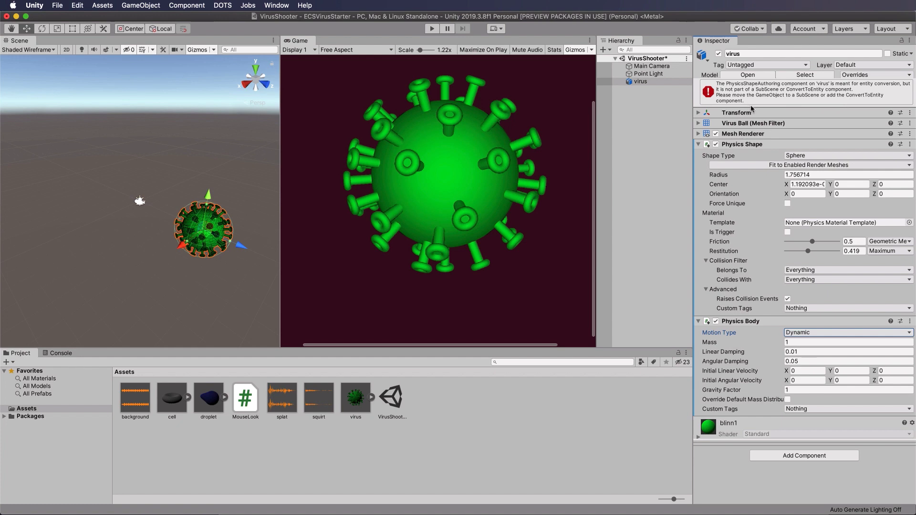
{"action": "left_click", "coordinate": [640, 120]}
Step: Save the virus as an original virus.prefab in Assets and delete it from the scene
{"action": "left_click", "coordinate": [642, 81]}
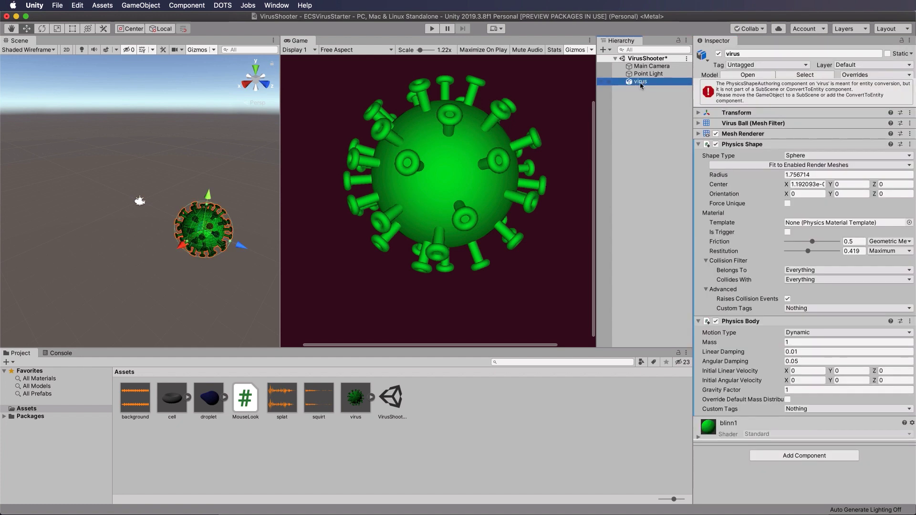
{"action": "left_click_drag", "start_coordinate": [642, 84], "coordinate": [471, 410]}
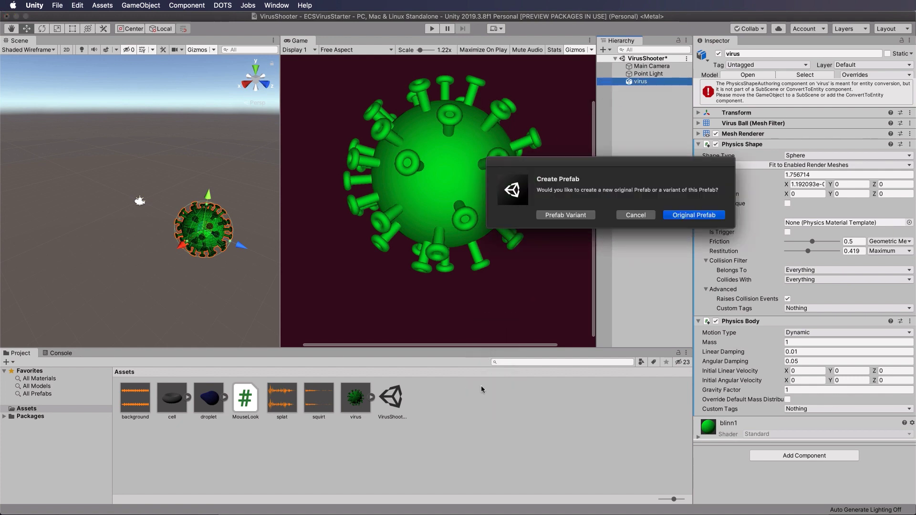
{"action": "left_click", "coordinate": [694, 215]}
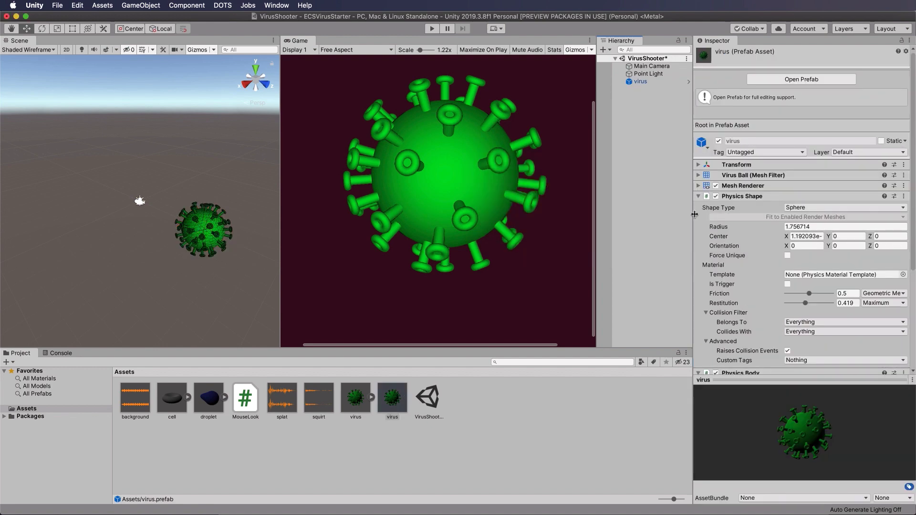
{"action": "left_click", "coordinate": [640, 82]}
{"action": "key", "text": "super+BackSpace"}
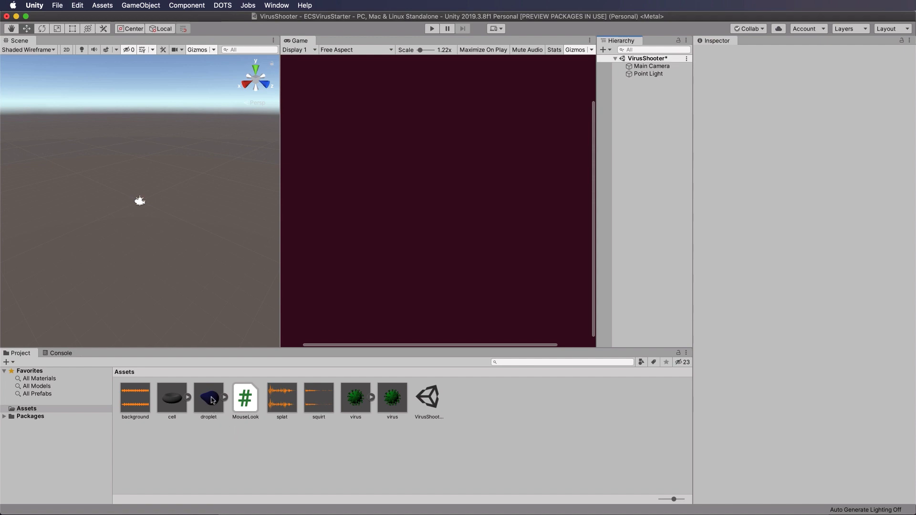
Step: Place the droplet in the scene, push it back on Z, and add a Physics Body
{"action": "left_click_drag", "start_coordinate": [212, 400], "coordinate": [629, 144]}
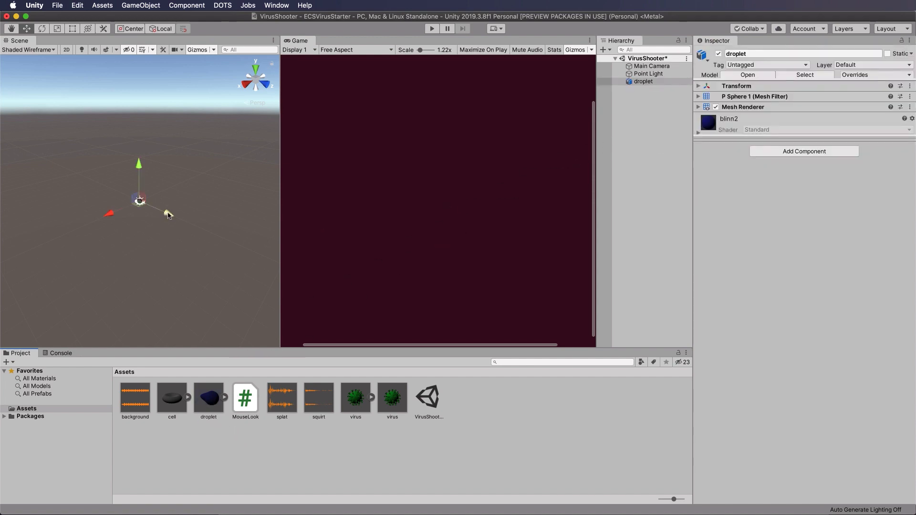
{"action": "left_click_drag", "start_coordinate": [168, 215], "coordinate": [186, 221]}
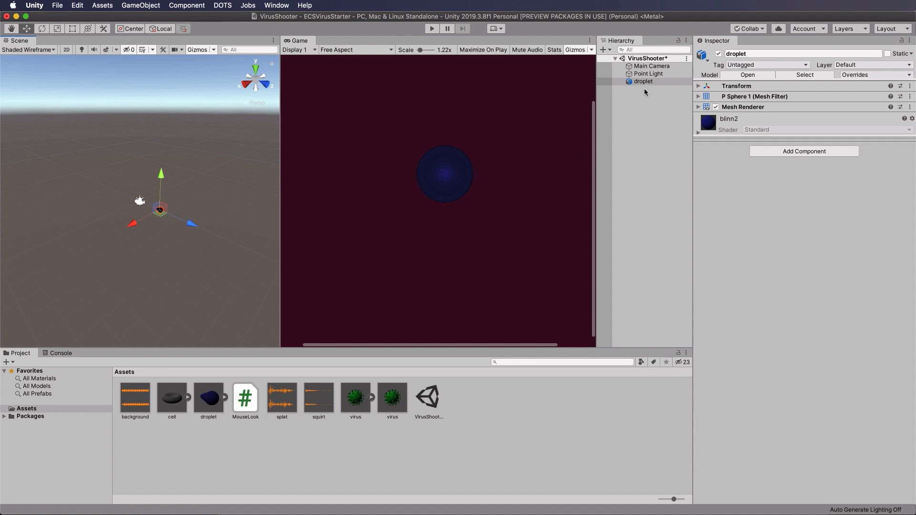
{"action": "left_click", "coordinate": [806, 151]}
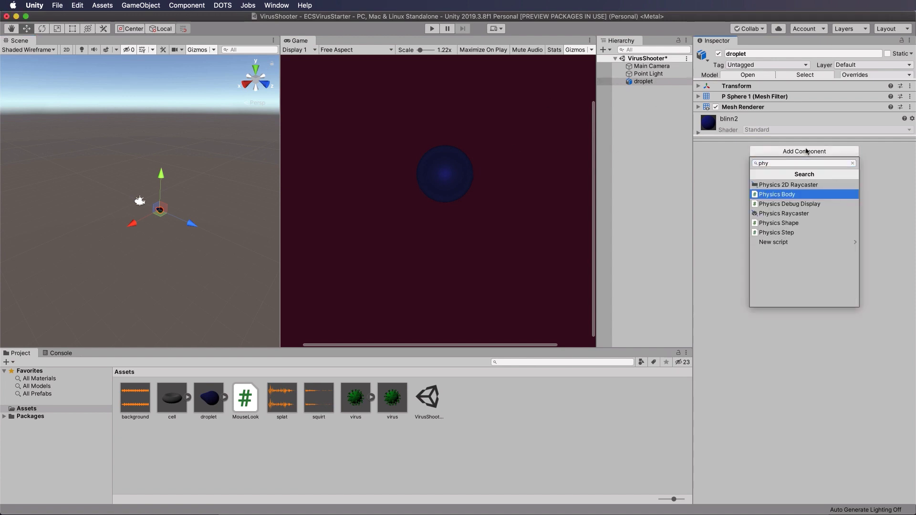
{"action": "left_click", "coordinate": [789, 195]}
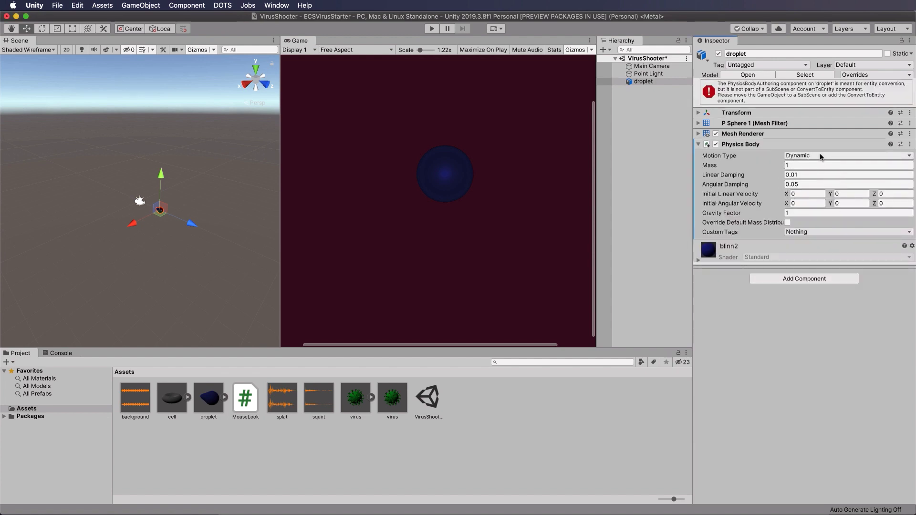
Step: Give the droplet a Capsule-type Physics Shape
{"action": "left_click", "coordinate": [811, 279]}
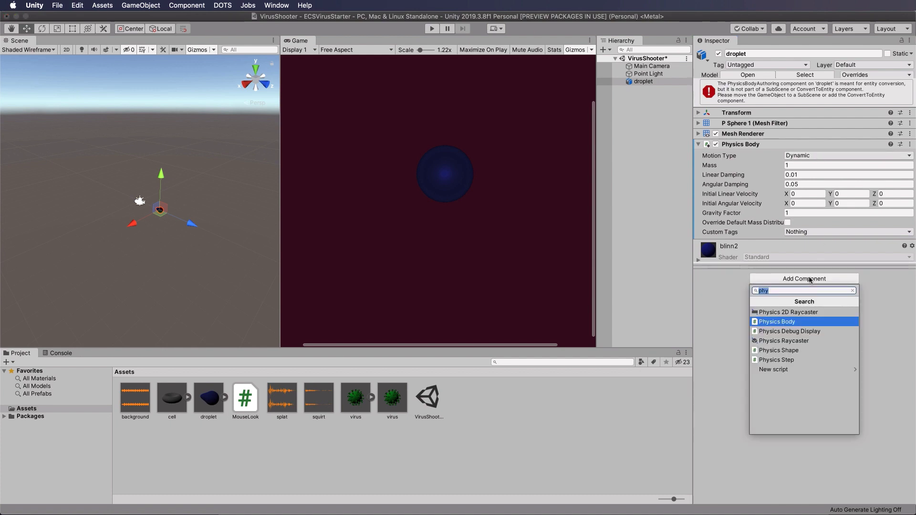
{"action": "left_click", "coordinate": [785, 351]}
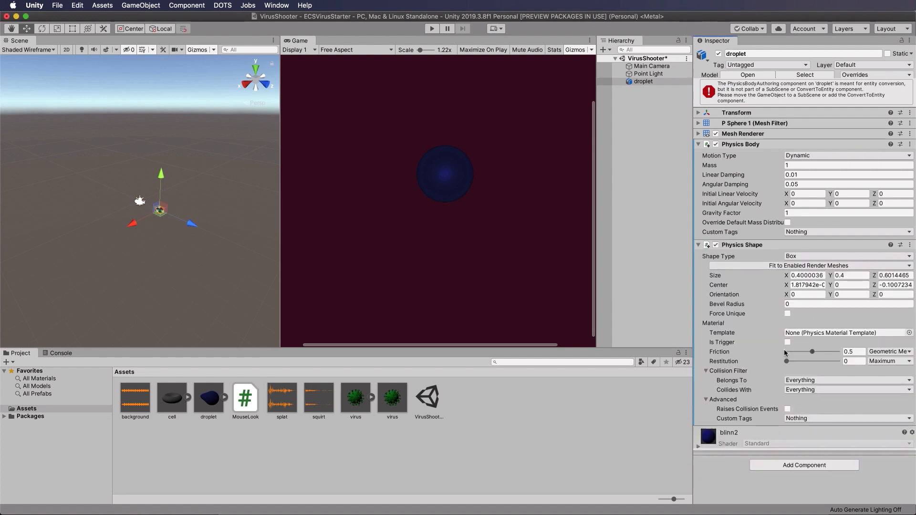
{"action": "left_click", "coordinate": [803, 258]}
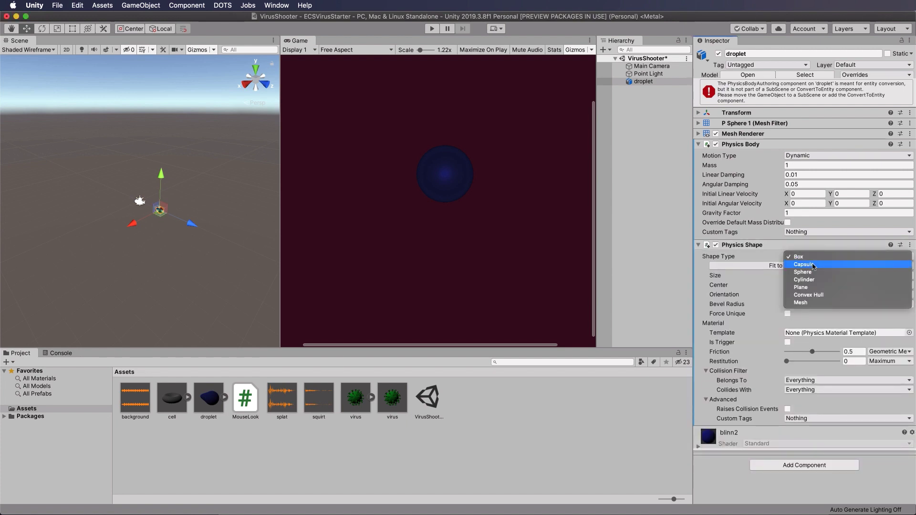
{"action": "left_click", "coordinate": [814, 265]}
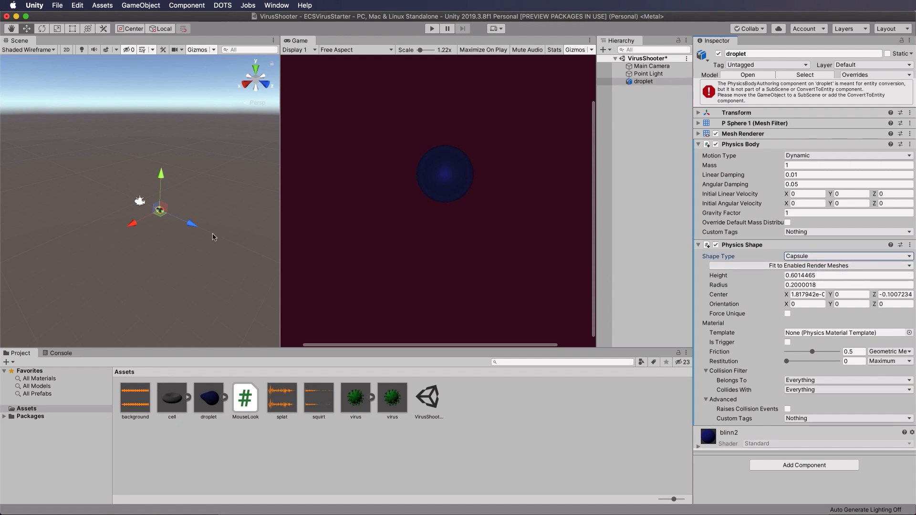
{"action": "scroll", "coordinate": [213, 237], "scroll_direction": "up", "scroll_amount": 5}
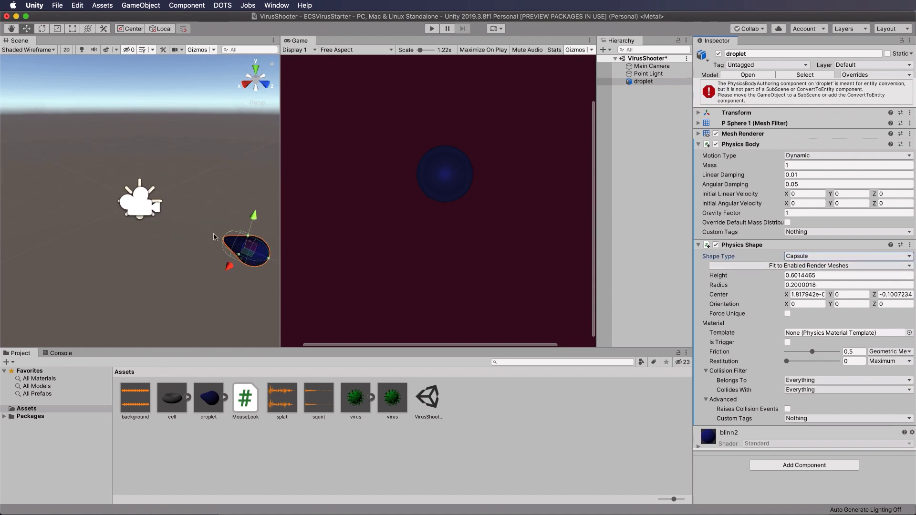
{"action": "middle_click_drag", "start_coordinate": [248, 194], "coordinate": [141, 162]}
{"action": "scroll", "coordinate": [143, 210], "scroll_direction": "up", "scroll_amount": 4}
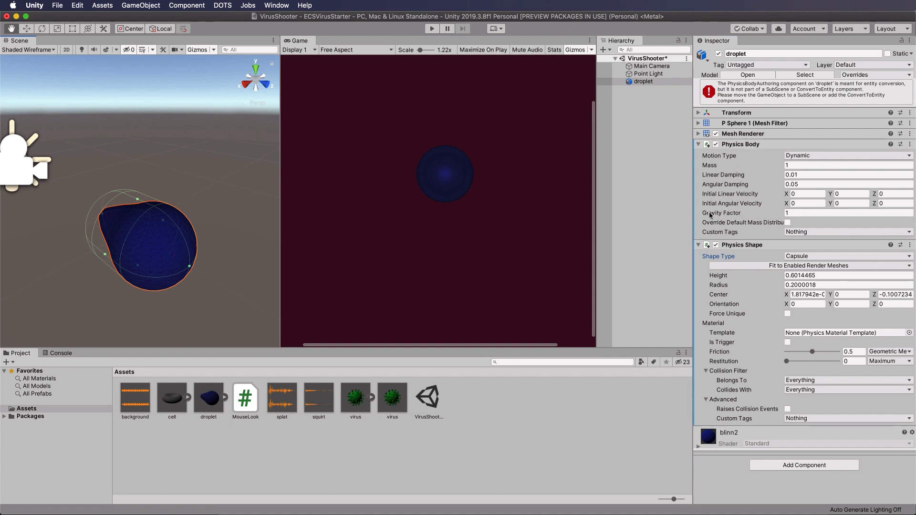
Step: Give the droplet Gravity Factor 0, override default mass distribution and raise collision events
{"action": "left_click", "coordinate": [796, 214]}
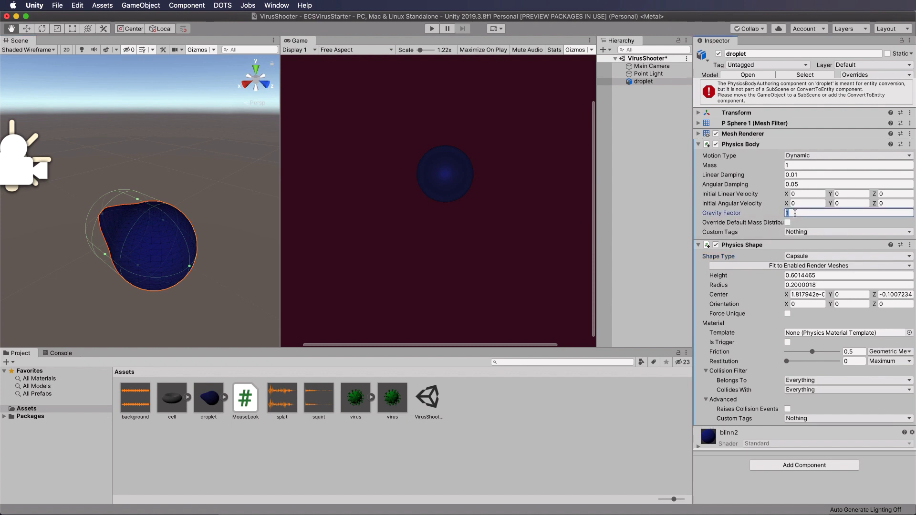
{"action": "left_click", "coordinate": [787, 222]}
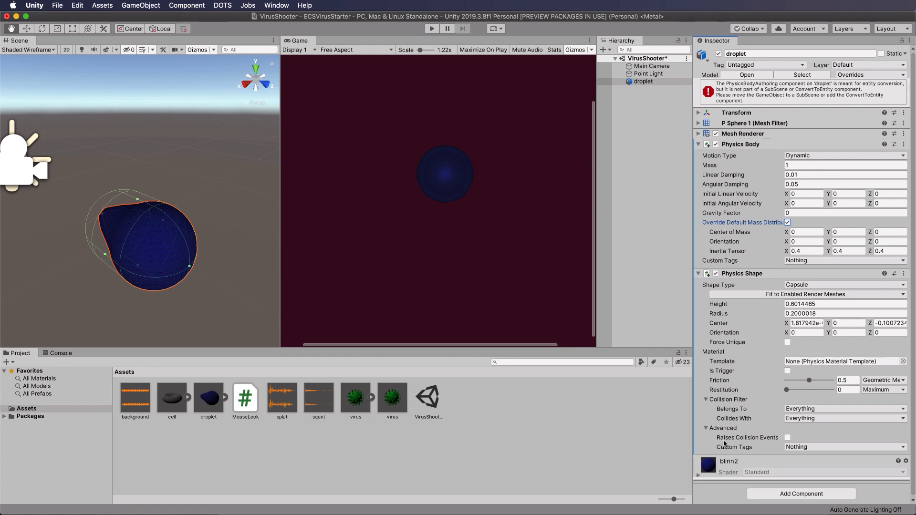
{"action": "left_click", "coordinate": [787, 437]}
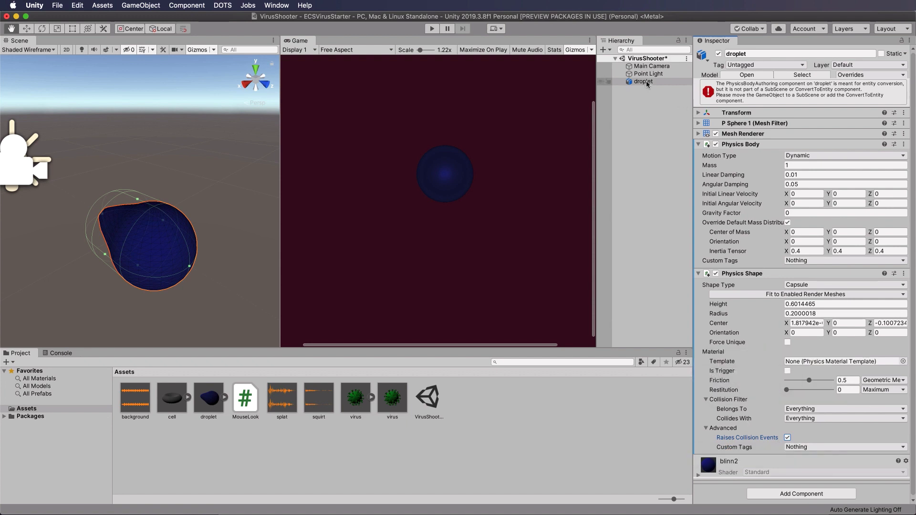
Step: Save the droplet into Assets as an original prefab
{"action": "left_click_drag", "start_coordinate": [642, 81], "coordinate": [488, 419]}
{"action": "left_click", "coordinate": [693, 215]}
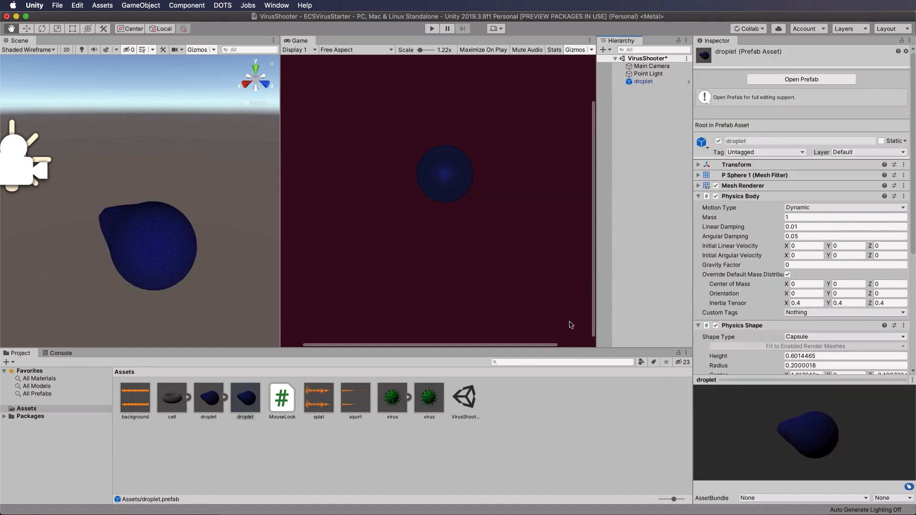
{"action": "left_click", "coordinate": [436, 406]}
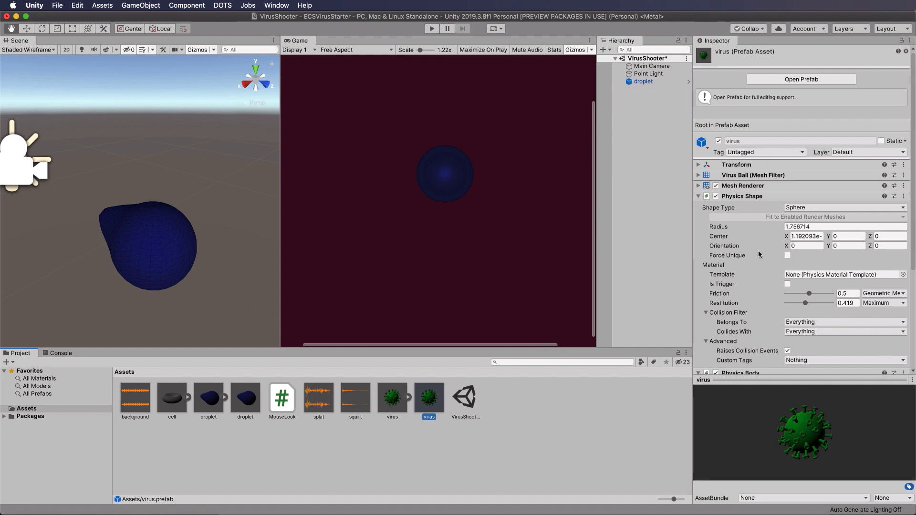
Step: Set the virus prefab's Physics Body Gravity Factor to 0
{"action": "scroll", "coordinate": [759, 253], "scroll_direction": "down", "scroll_amount": 3}
{"action": "scroll", "coordinate": [758, 253], "scroll_direction": "down", "scroll_amount": 1}
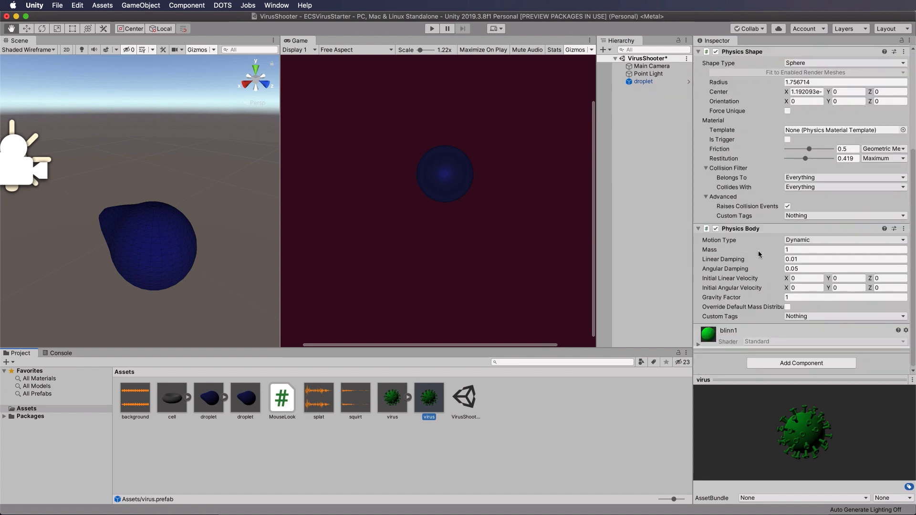
{"action": "left_click", "coordinate": [785, 297]}
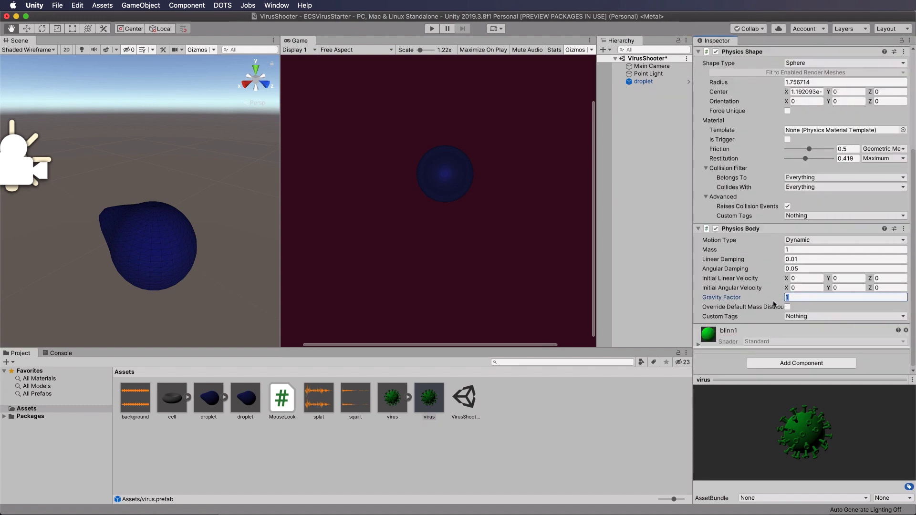
{"action": "type", "text": "0"}
{"action": "left_click", "coordinate": [674, 290]}
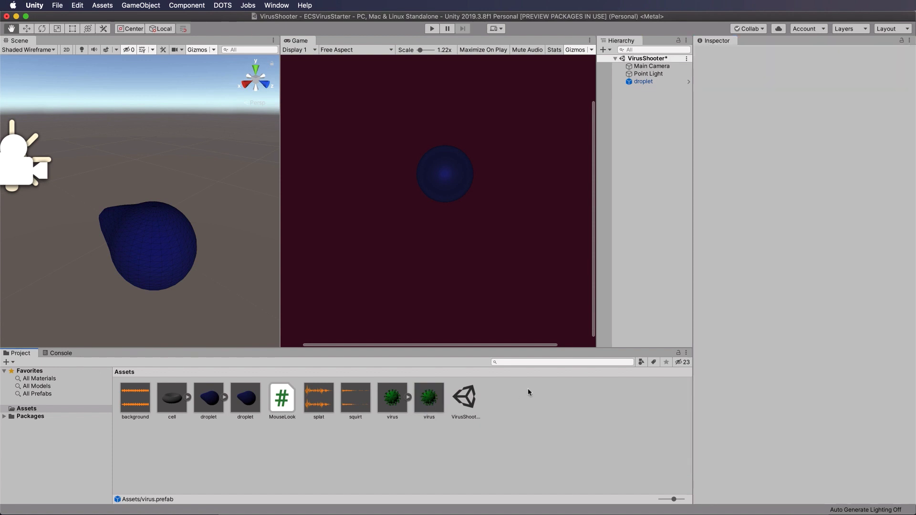
Step: Delete the droplet from the scene and add the cell model to the Hierarchy
{"action": "left_click", "coordinate": [646, 81]}
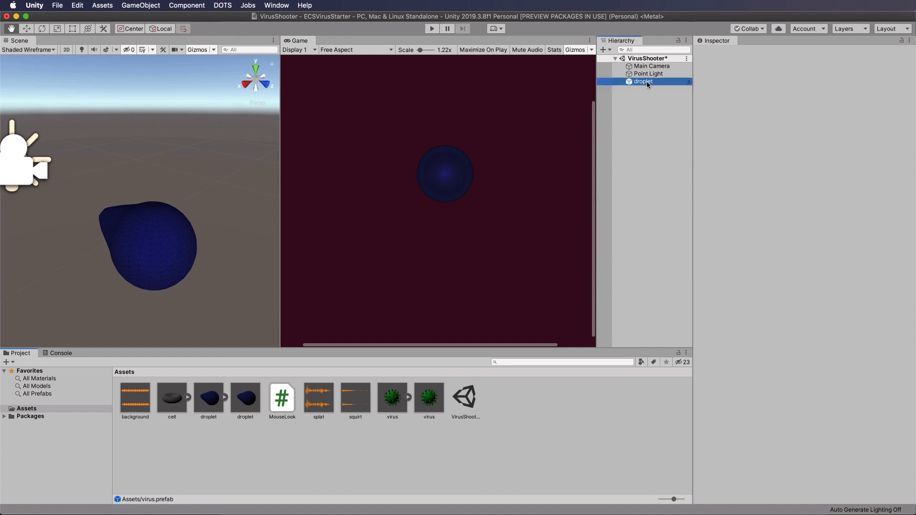
{"action": "key", "text": "super+BackSpace"}
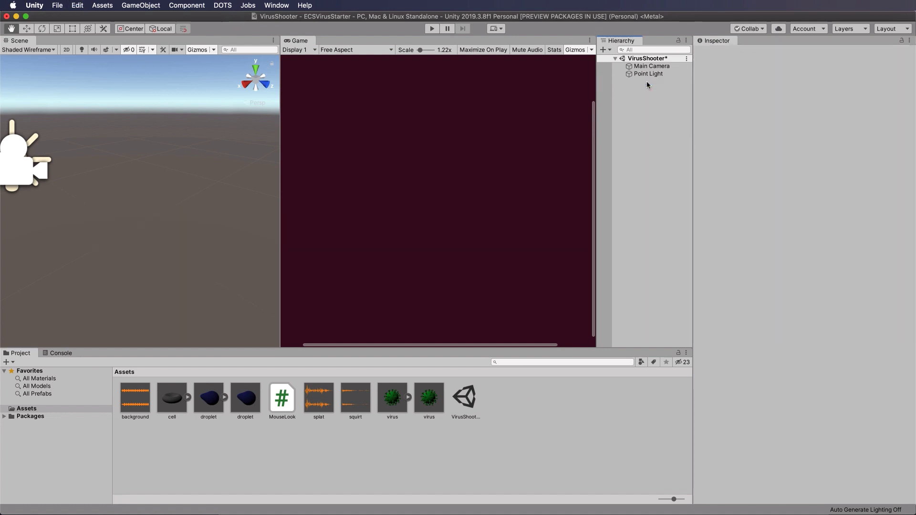
{"action": "left_click", "coordinate": [172, 400]}
{"action": "left_click_drag", "start_coordinate": [171, 402], "coordinate": [645, 142]}
Step: Move the cell along Z so it sits closer to the camera
{"action": "scroll", "coordinate": [164, 169], "scroll_direction": "down", "scroll_amount": 3}
{"action": "key", "text": "w"}
{"action": "left_click_drag", "start_coordinate": [95, 196], "coordinate": [189, 238]}
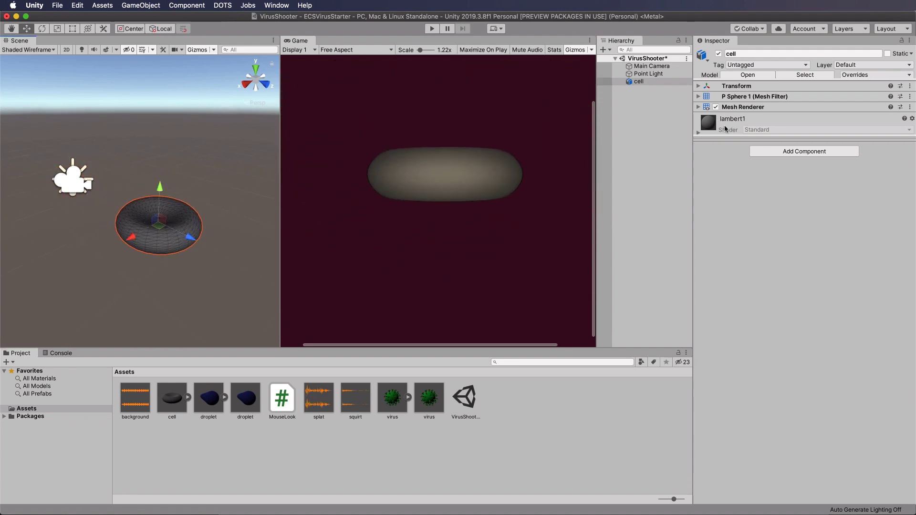
Step: Add a Physics Shape to the cell with Raises Collision Events turned off
{"action": "left_click", "coordinate": [803, 152]}
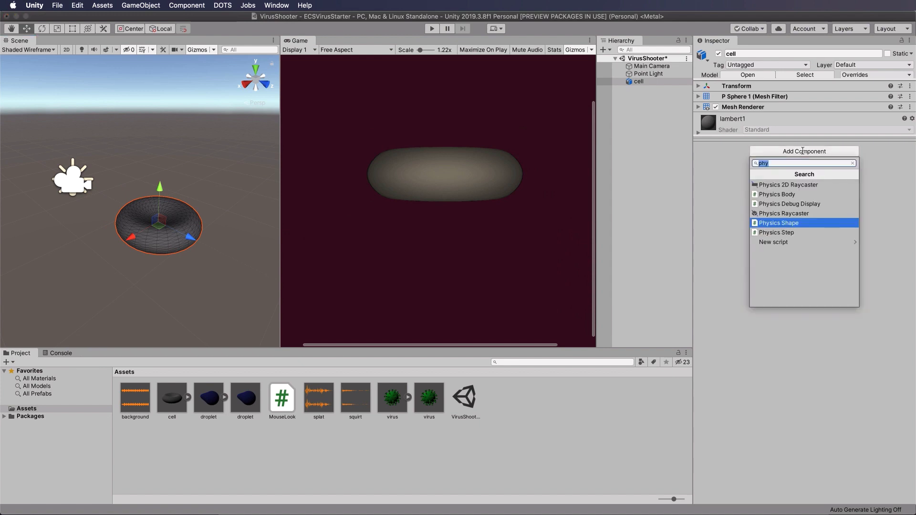
{"action": "left_click", "coordinate": [794, 224]}
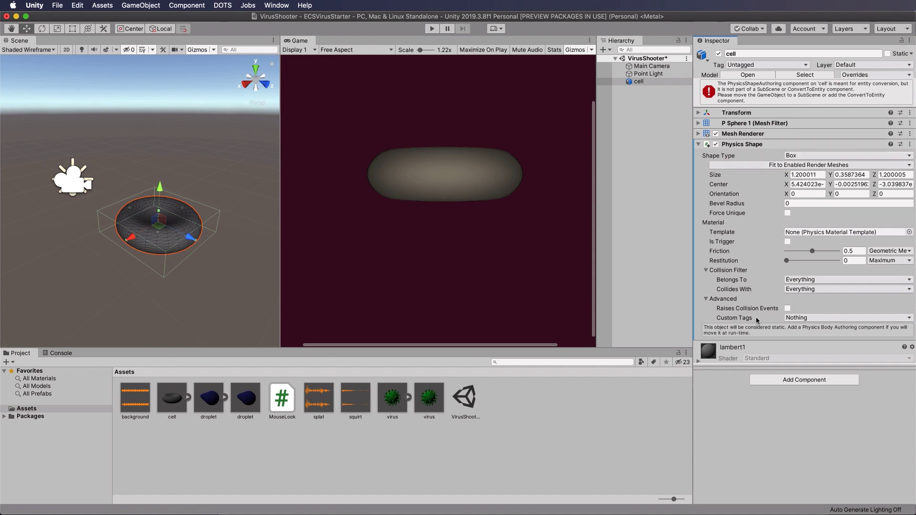
{"action": "left_click", "coordinate": [787, 309]}
{"action": "mouse_move", "coordinate": [780, 310]}
Step: Add a Physics Body to the cell and select its Gravity Factor value
{"action": "left_click", "coordinate": [806, 379]}
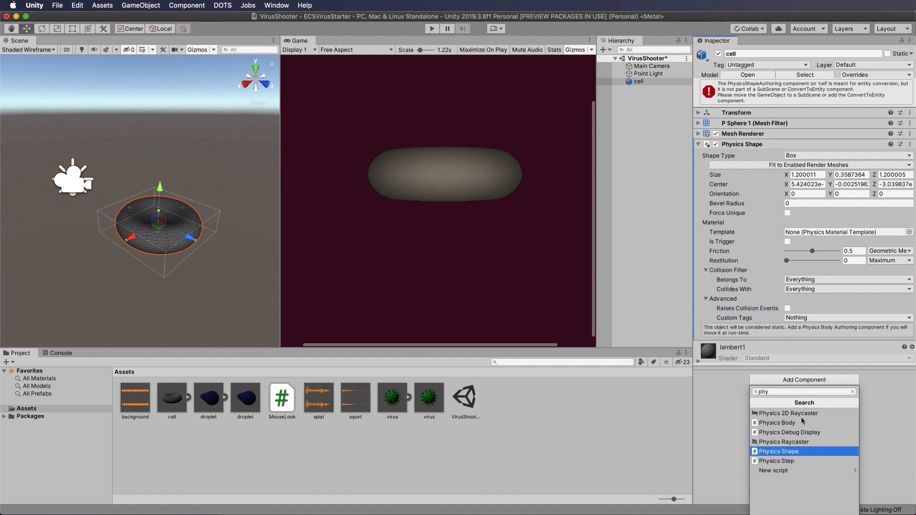
{"action": "left_click", "coordinate": [784, 423]}
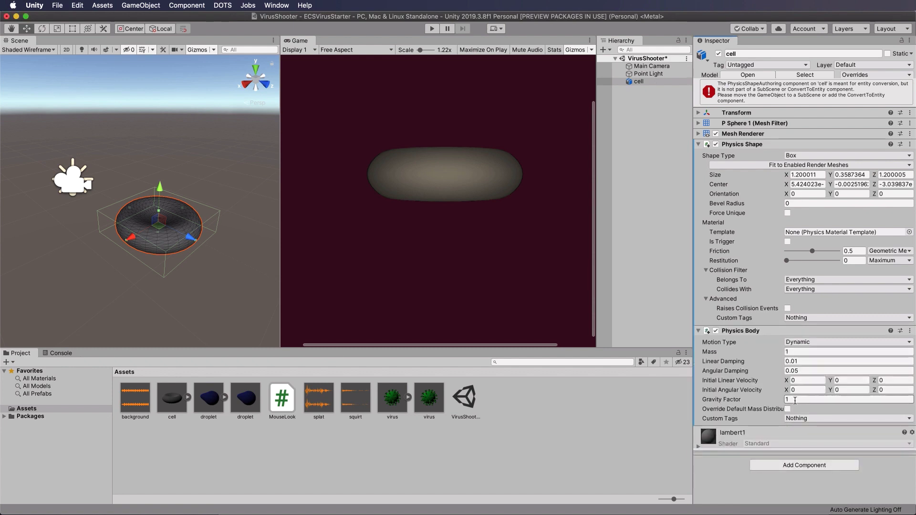
{"action": "left_click", "coordinate": [789, 401]}
{"action": "double_click", "coordinate": [790, 401]}
Step: Enter 0 as the cell's Gravity Factor, then duplicate the cell
{"action": "type", "text": "0"}
{"action": "left_click", "coordinate": [642, 219]}
{"action": "left_click", "coordinate": [640, 82]}
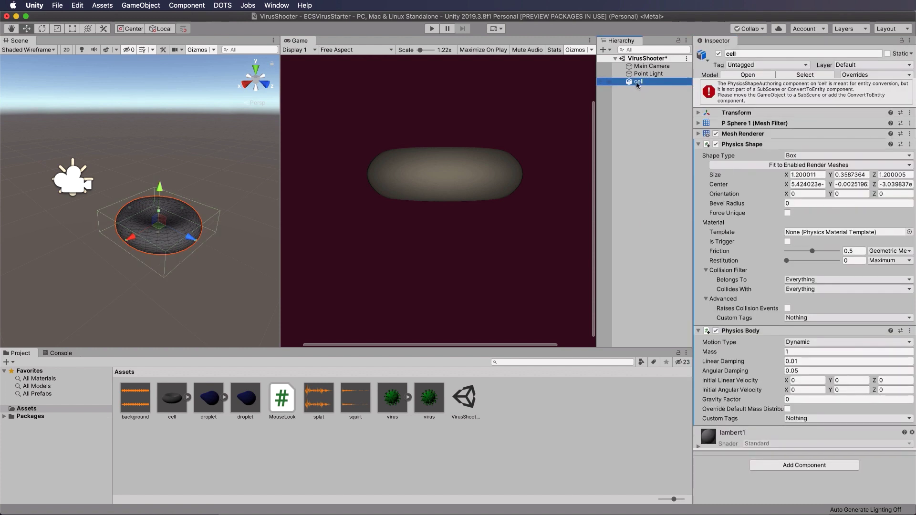
{"action": "key", "text": "super+d"}
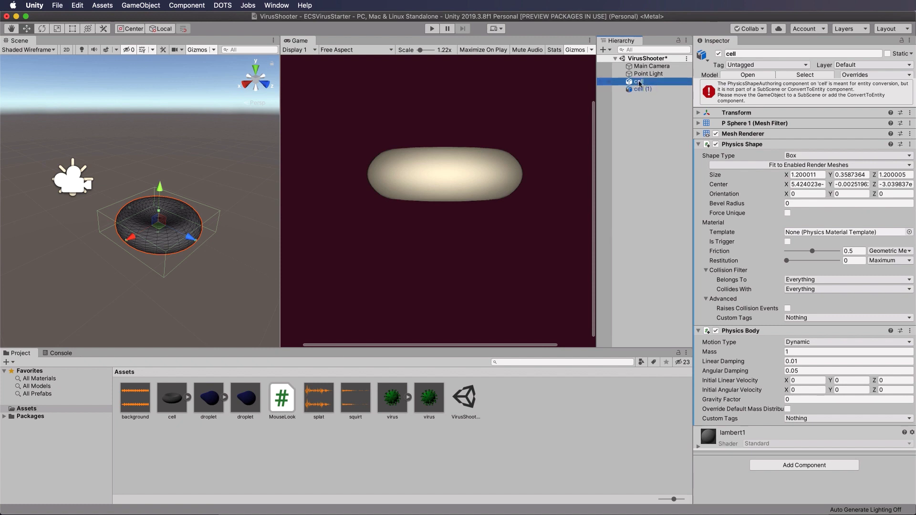
Step: Rename the original cell whiteBloodCell and the copy redBloodCell
{"action": "left_click", "coordinate": [639, 83]}
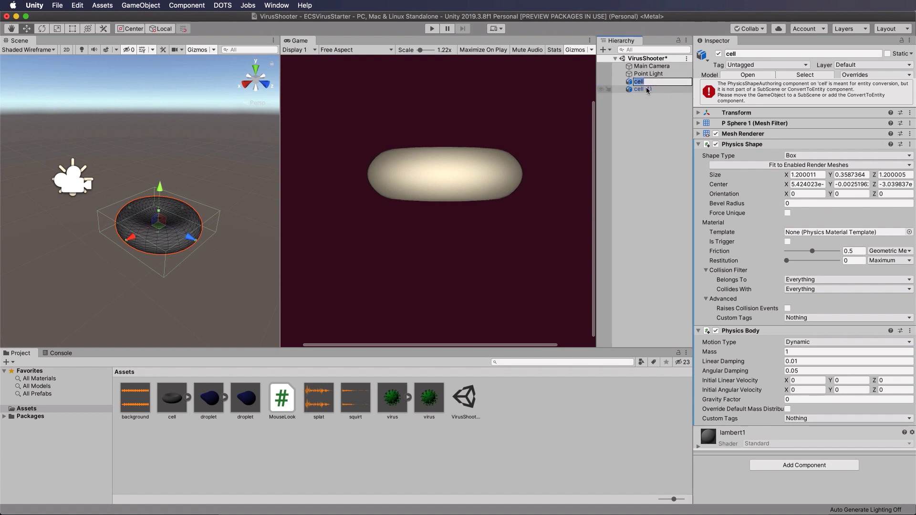
{"action": "type", "text": "whiteBloodCell"}
{"action": "left_click", "coordinate": [644, 88]}
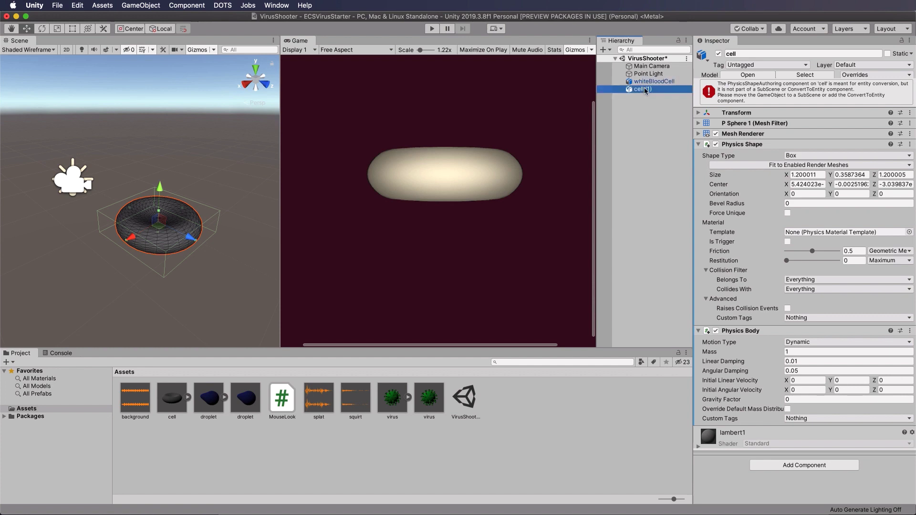
{"action": "left_click", "coordinate": [642, 92]}
{"action": "type", "text": "redBloodCe"}
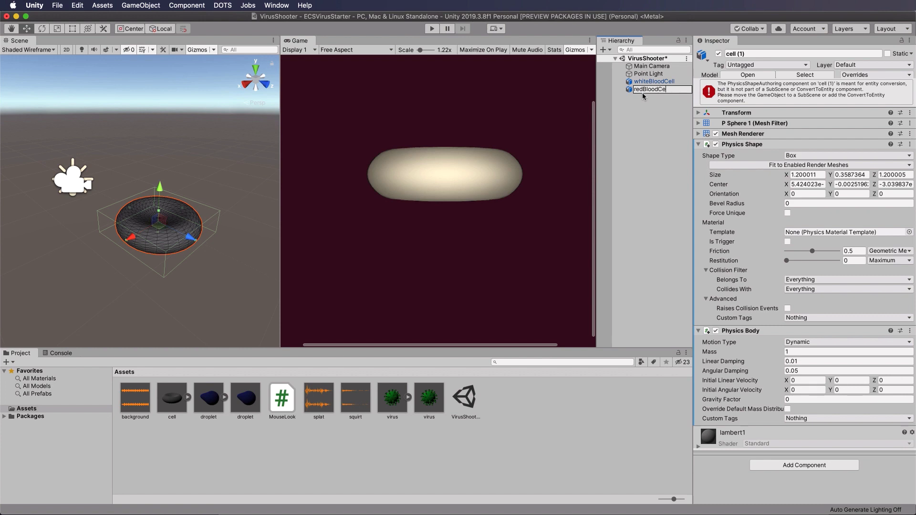
{"action": "type", "text": "ll"}
{"action": "left_click", "coordinate": [647, 105]}
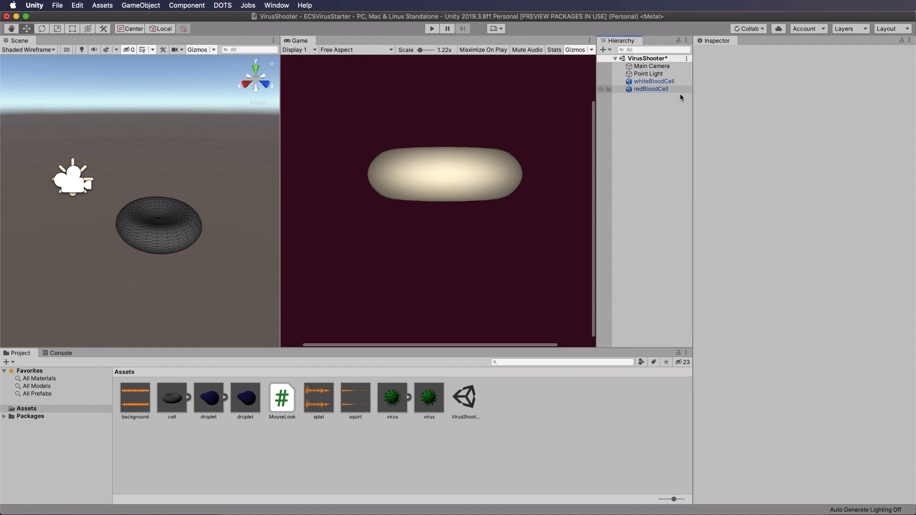
Step: Slide redBloodCell beside the other cell and create a new material named red
{"action": "left_click", "coordinate": [653, 89]}
{"action": "left_click_drag", "start_coordinate": [132, 238], "coordinate": [198, 202]}
{"action": "left_click", "coordinate": [518, 393]}
{"action": "right_click", "coordinate": [519, 394]}
{"action": "mouse_move", "coordinate": [551, 401]}
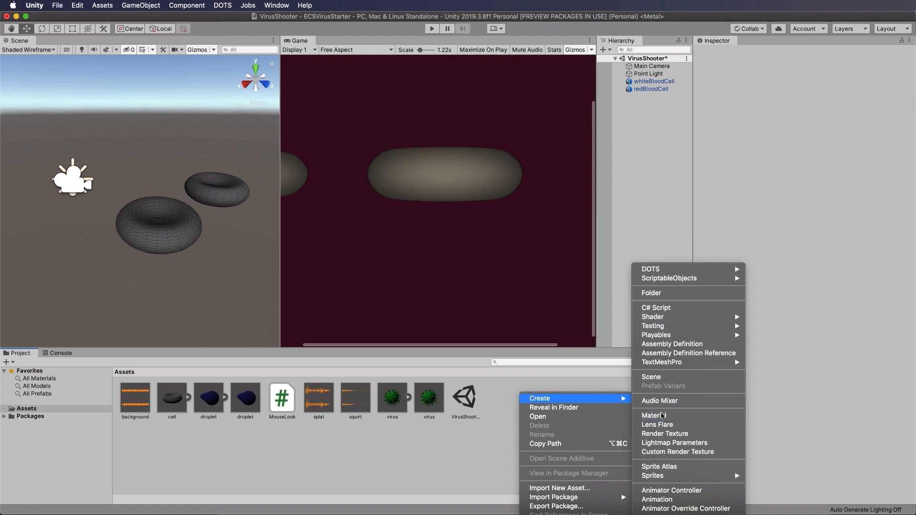
{"action": "left_click", "coordinate": [653, 415]}
{"action": "type", "text": "red"}
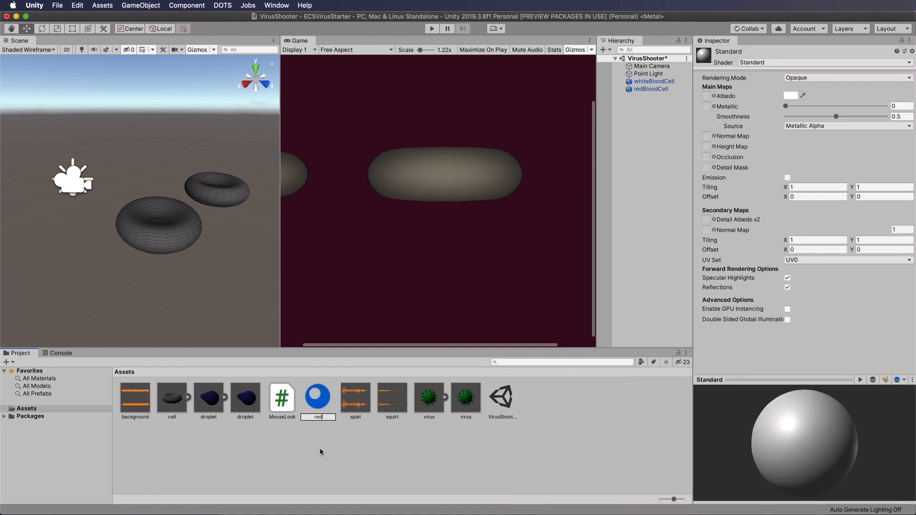
{"action": "right_click", "coordinate": [321, 412]}
{"action": "left_click", "coordinate": [320, 405]}
{"action": "right_click", "coordinate": [313, 405]}
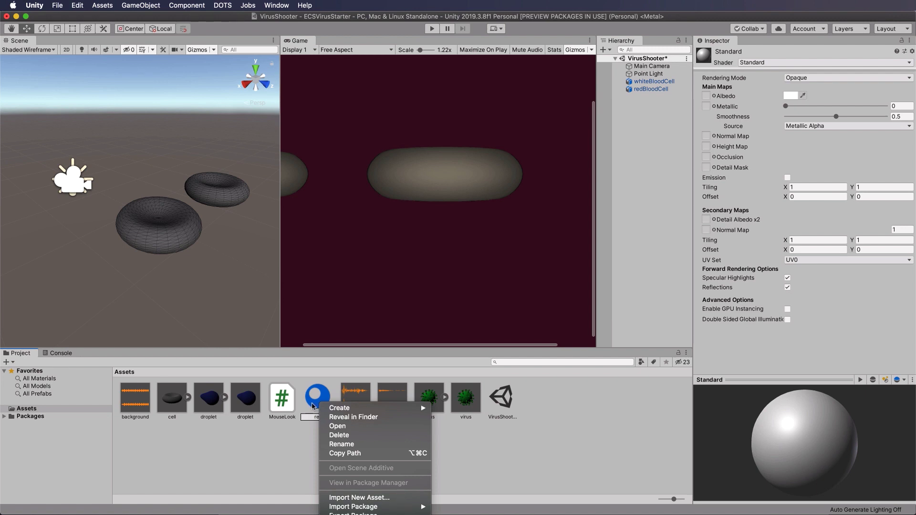
{"action": "left_click", "coordinate": [313, 405]}
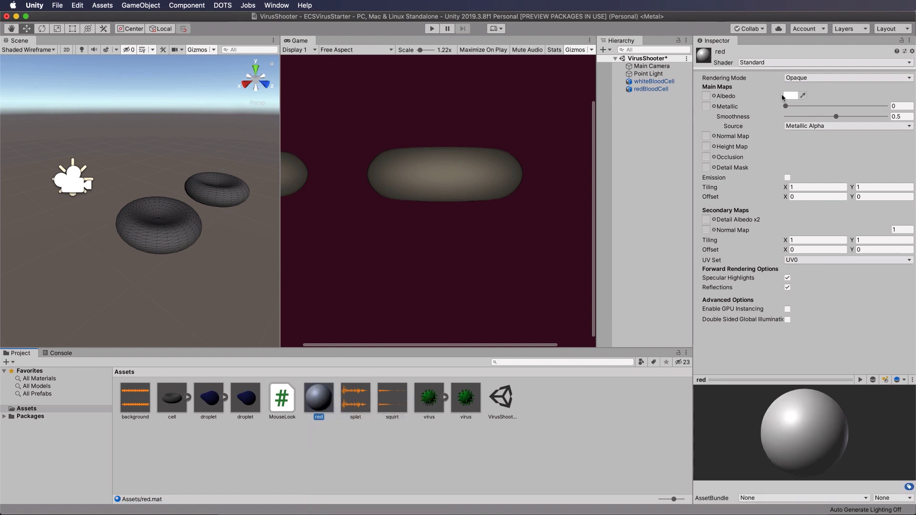
Step: Give the red material a red albedo and apply it to redBloodCell
{"action": "left_click", "coordinate": [792, 96]}
{"action": "left_click", "coordinate": [791, 96]}
{"action": "left_click", "coordinate": [788, 96]}
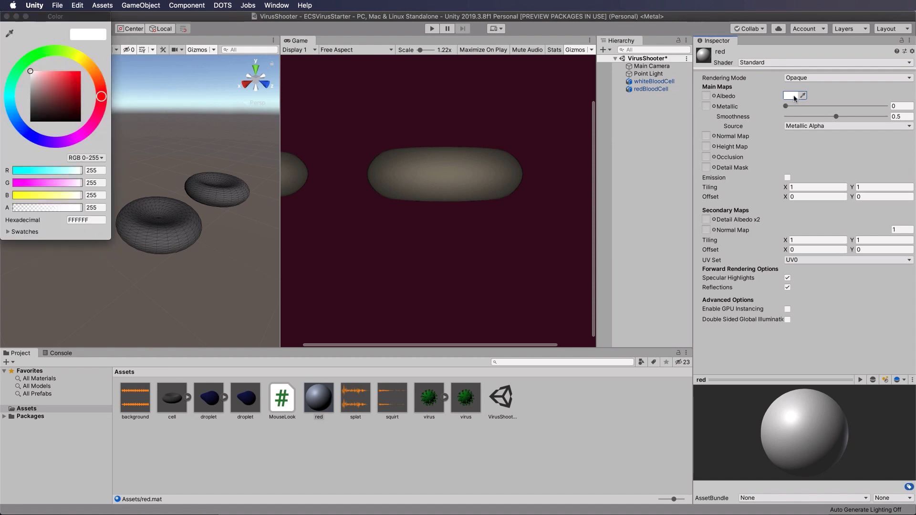
{"action": "left_click", "coordinate": [77, 83]}
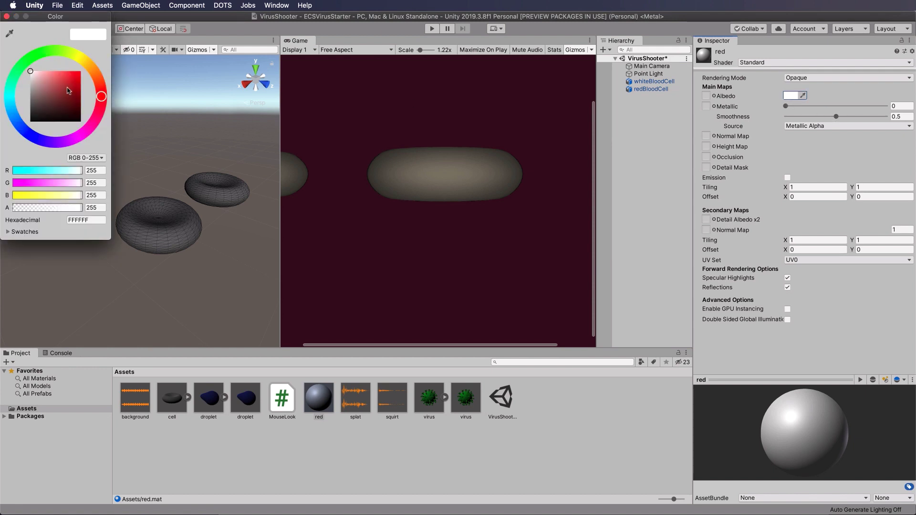
{"action": "left_click", "coordinate": [7, 16]}
{"action": "left_click_drag", "start_coordinate": [329, 398], "coordinate": [653, 91]}
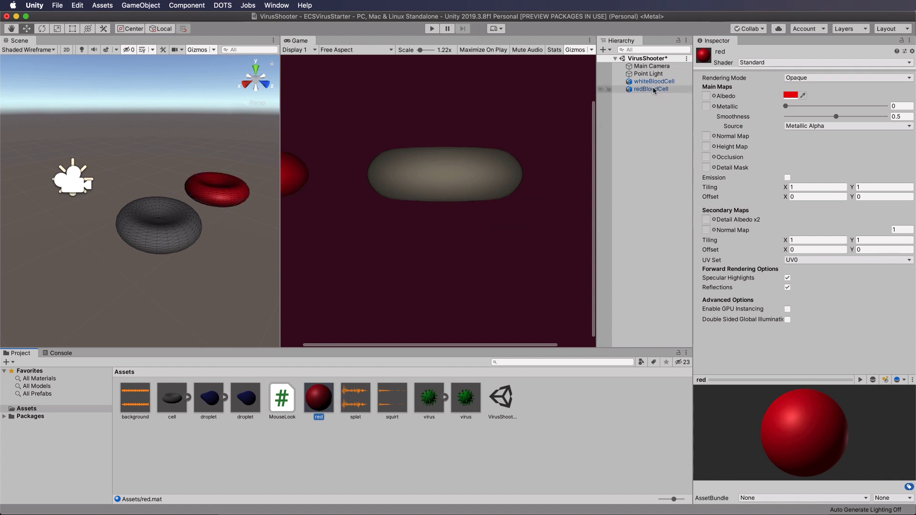
Step: Duplicate the red material and name the copy white
{"action": "left_click", "coordinate": [335, 463]}
{"action": "left_click", "coordinate": [323, 403]}
{"action": "key", "text": "super+d"}
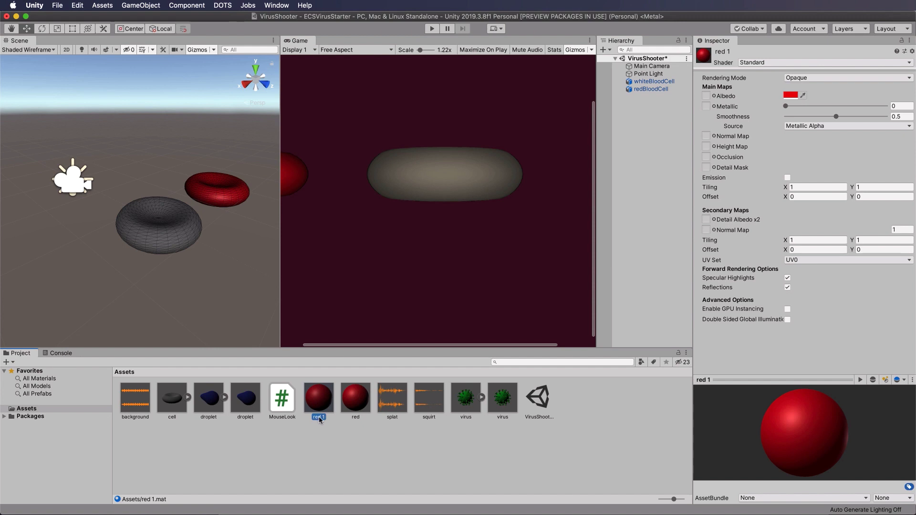
{"action": "left_click", "coordinate": [319, 418]}
{"action": "type", "text": "white"}
{"action": "key", "text": "Return"}
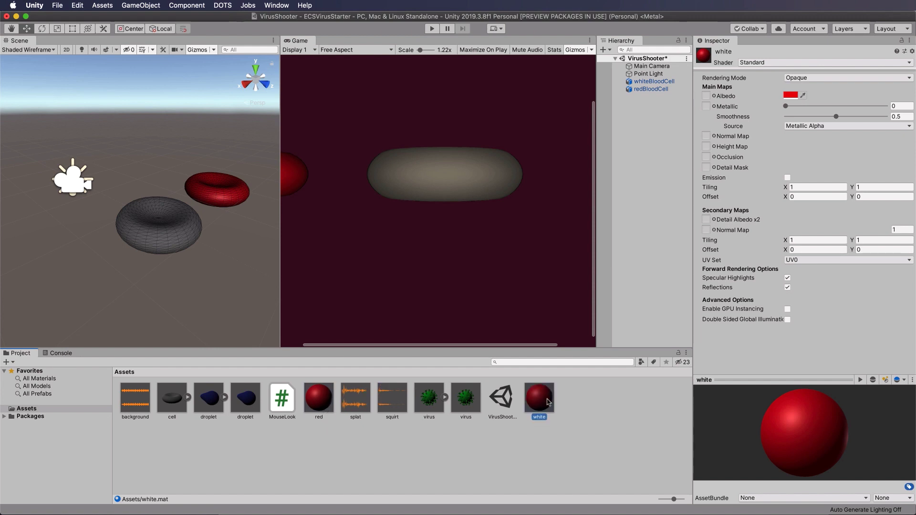
Step: Set the white material's albedo to pure white and apply it to whiteBloodCell
{"action": "left_click", "coordinate": [787, 98]}
{"action": "left_click_drag", "start_coordinate": [80, 72], "coordinate": [28, 70]}
{"action": "left_click", "coordinate": [7, 16]}
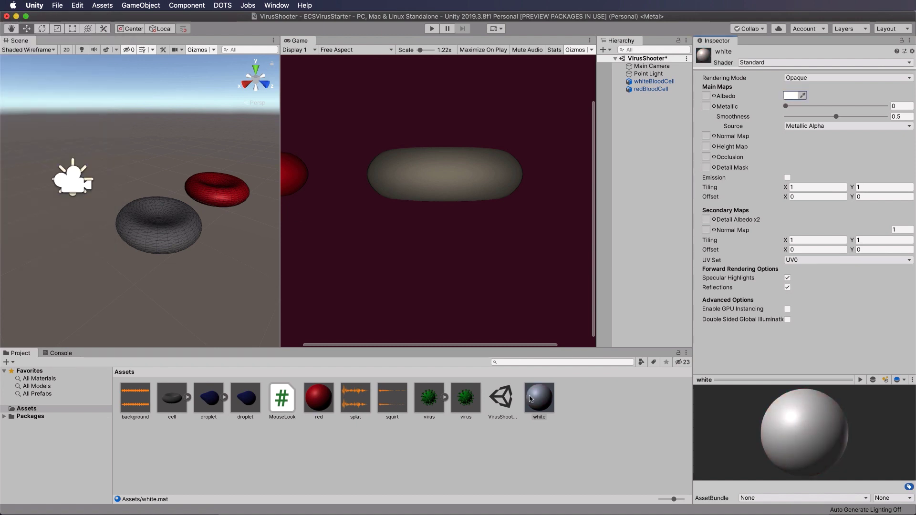
{"action": "left_click_drag", "start_coordinate": [542, 403], "coordinate": [662, 129]}
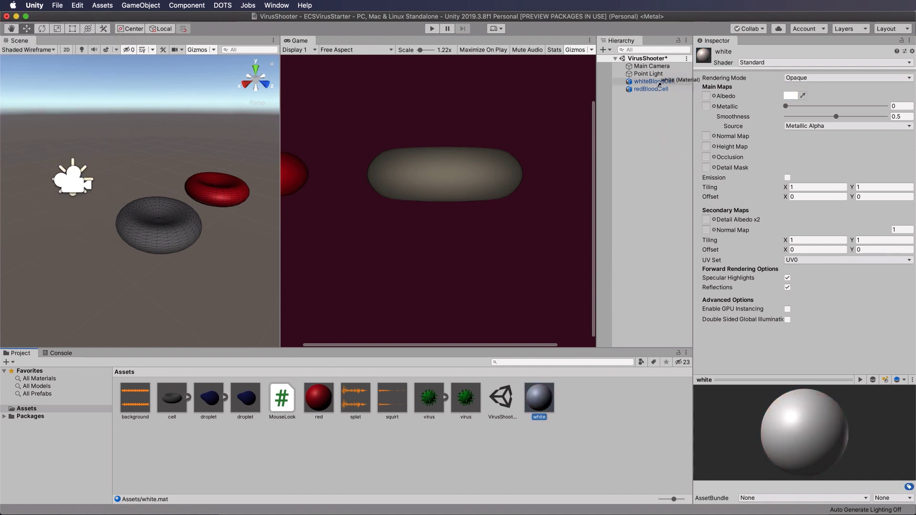
{"action": "left_click_drag", "start_coordinate": [659, 84], "coordinate": [657, 82]}
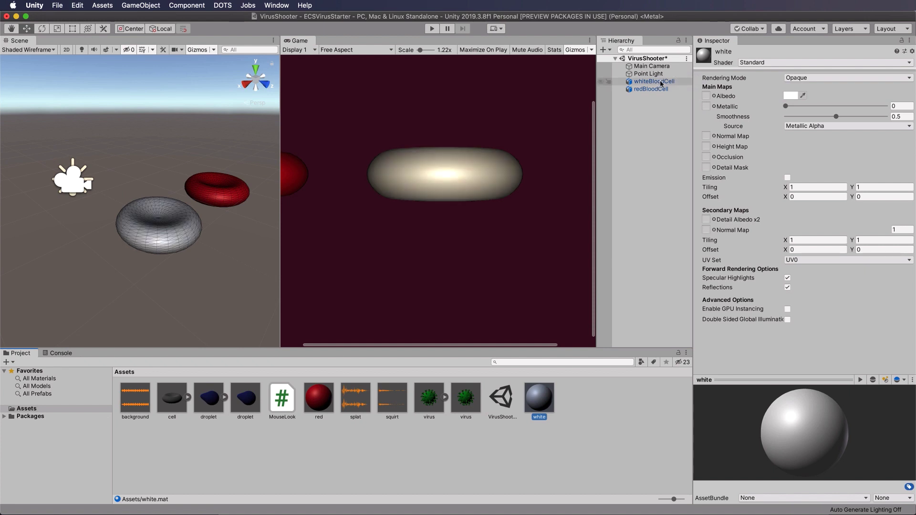
Step: Save whiteBloodCell and redBloodCell into Assets as original prefabs
{"action": "left_click", "coordinate": [642, 120]}
{"action": "left_click_drag", "start_coordinate": [648, 82], "coordinate": [582, 399]}
{"action": "left_click", "coordinate": [695, 215]}
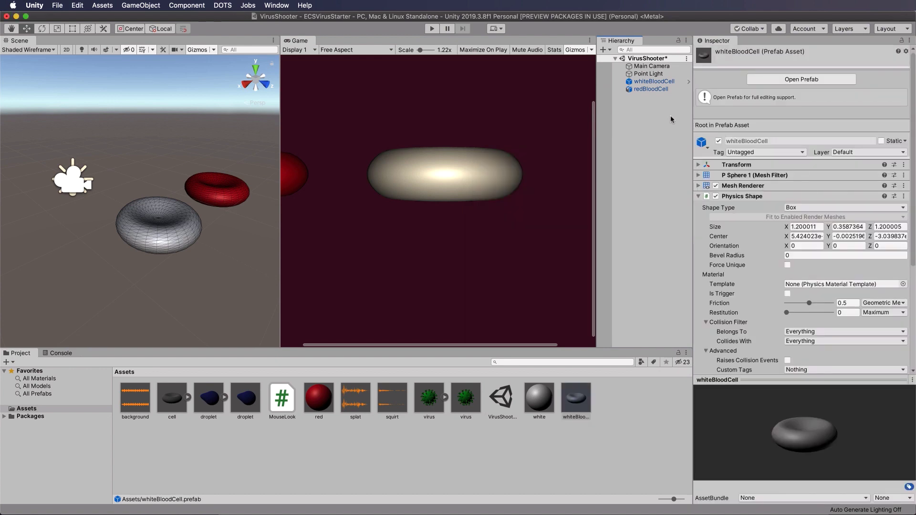
{"action": "left_click_drag", "start_coordinate": [651, 89], "coordinate": [623, 402]}
{"action": "left_click", "coordinate": [700, 216]}
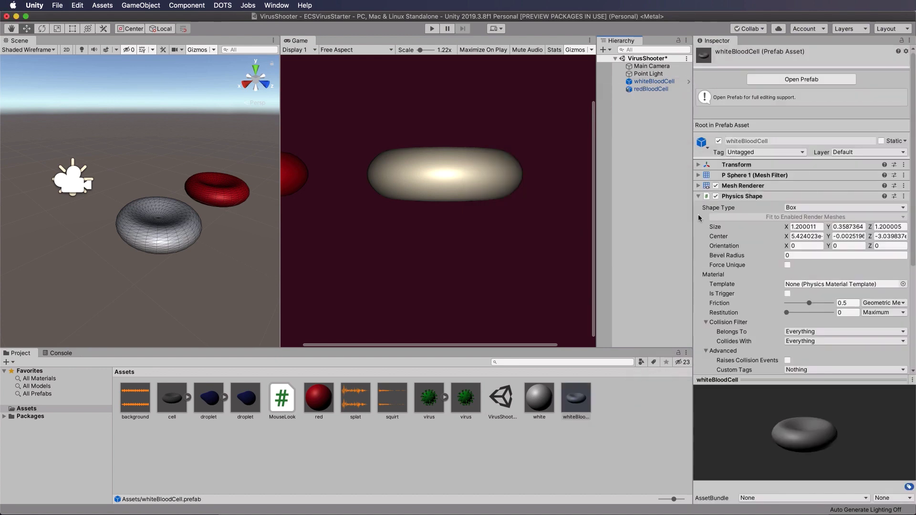
Step: Delete both whiteBloodCell and redBloodCell from the scene
{"action": "left_click", "coordinate": [658, 82]}
{"action": "left_click", "coordinate": [656, 90], "text": "shift"}
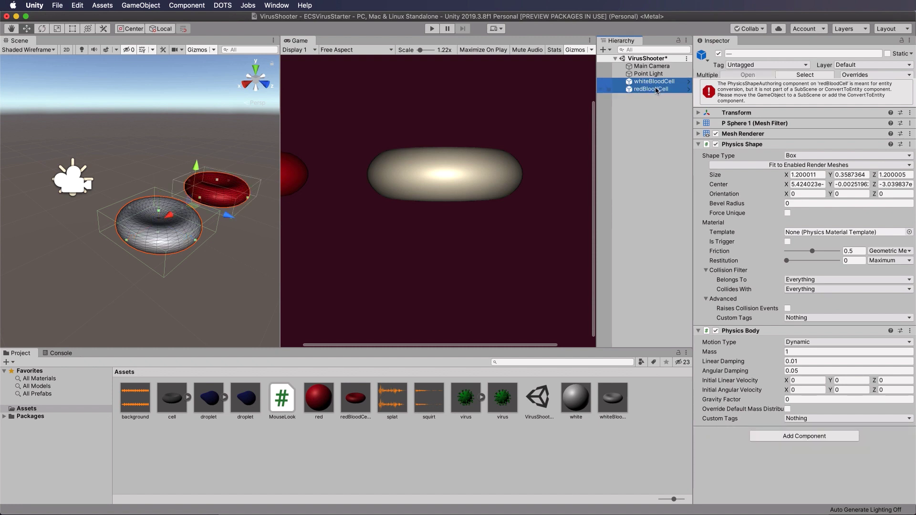
{"action": "key", "text": "super+BackSpace"}
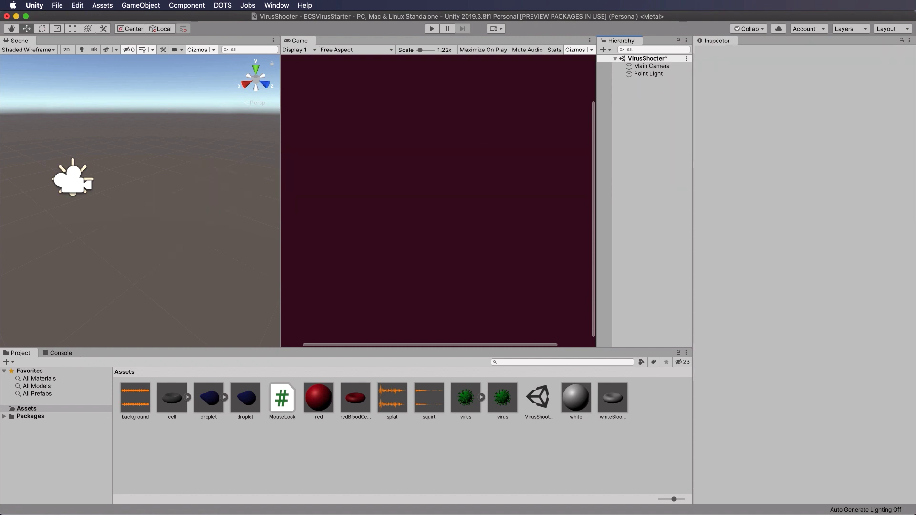